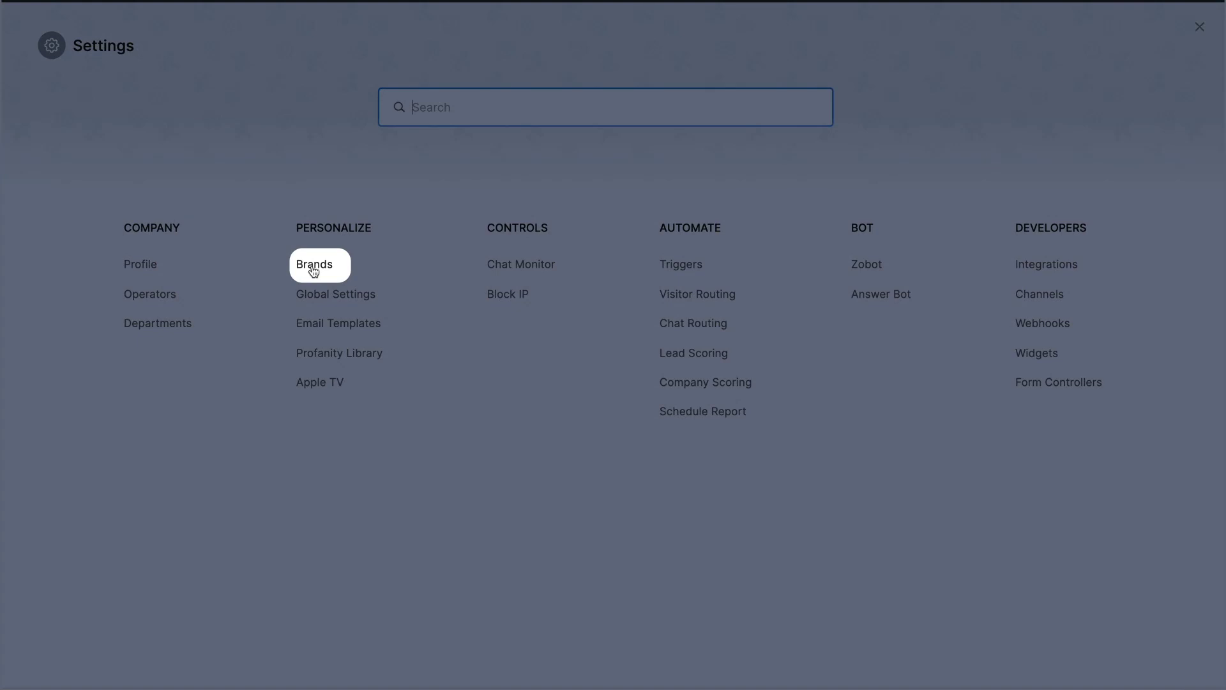
- Open the zylkerbot brand from Brands and view its installation codes
click(314, 268)
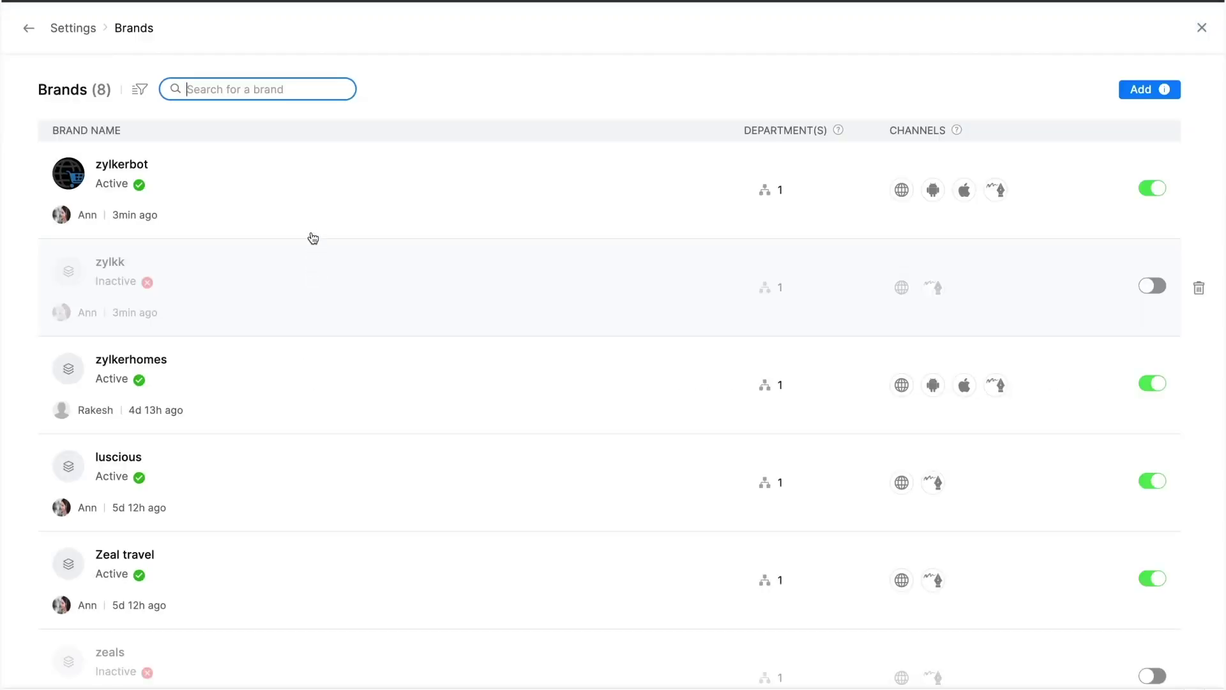
click(321, 208)
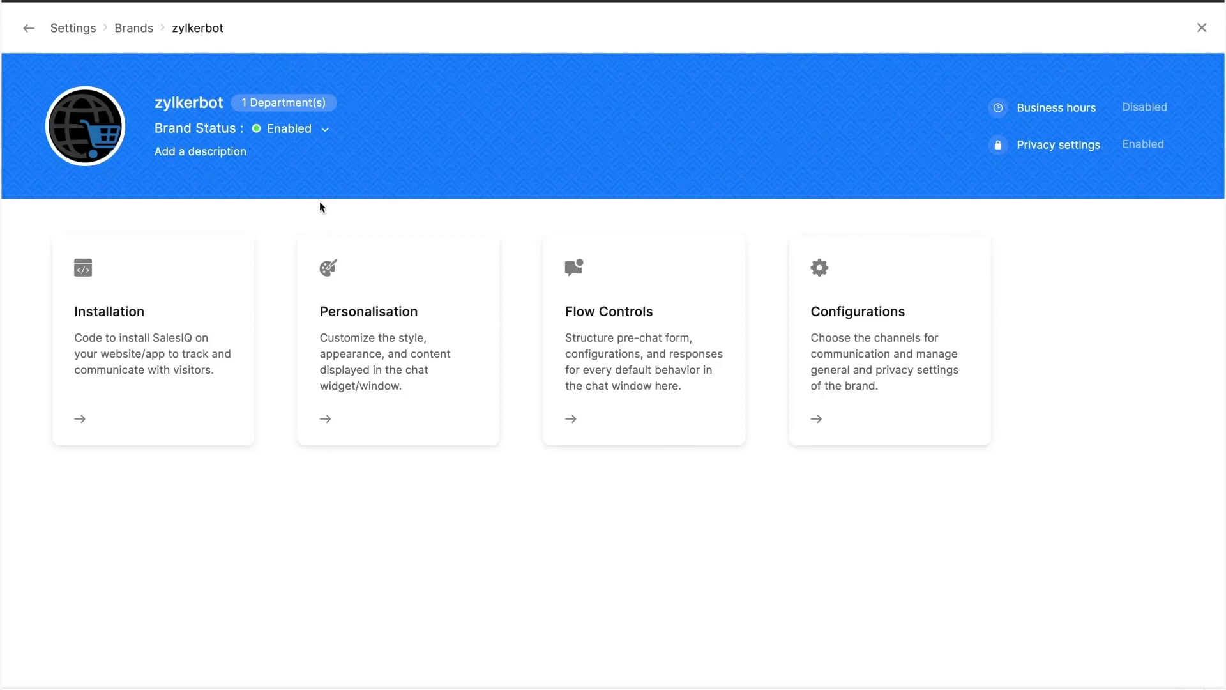
click(212, 288)
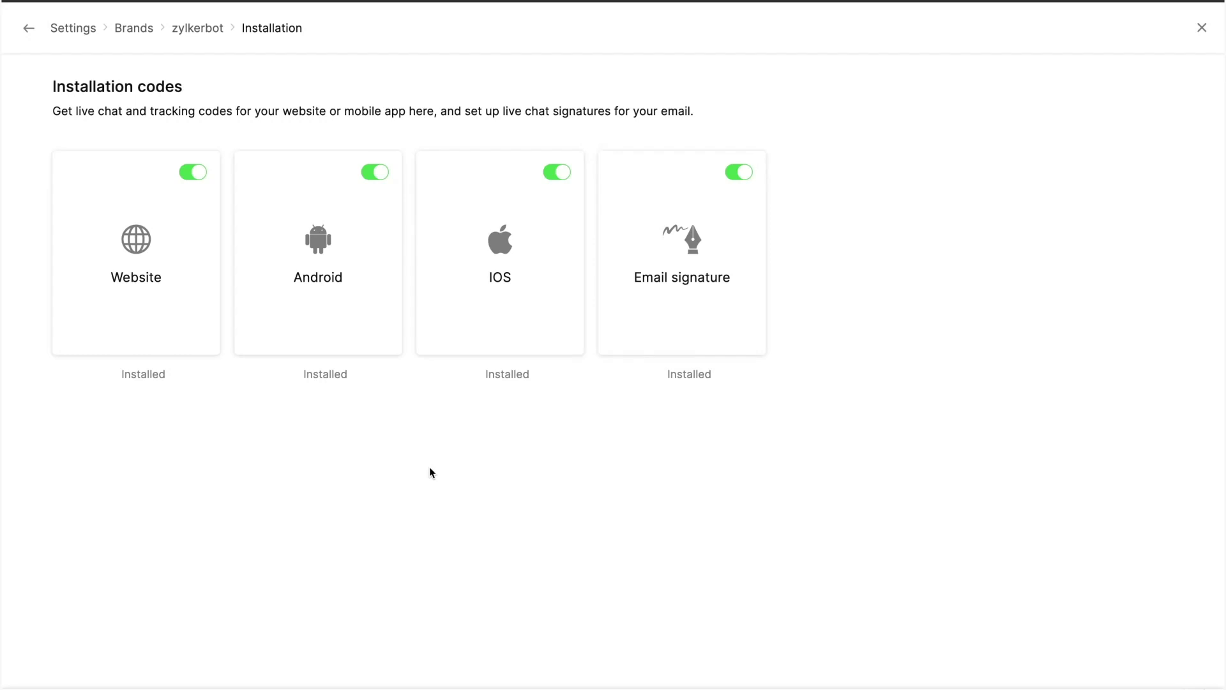
click(206, 30)
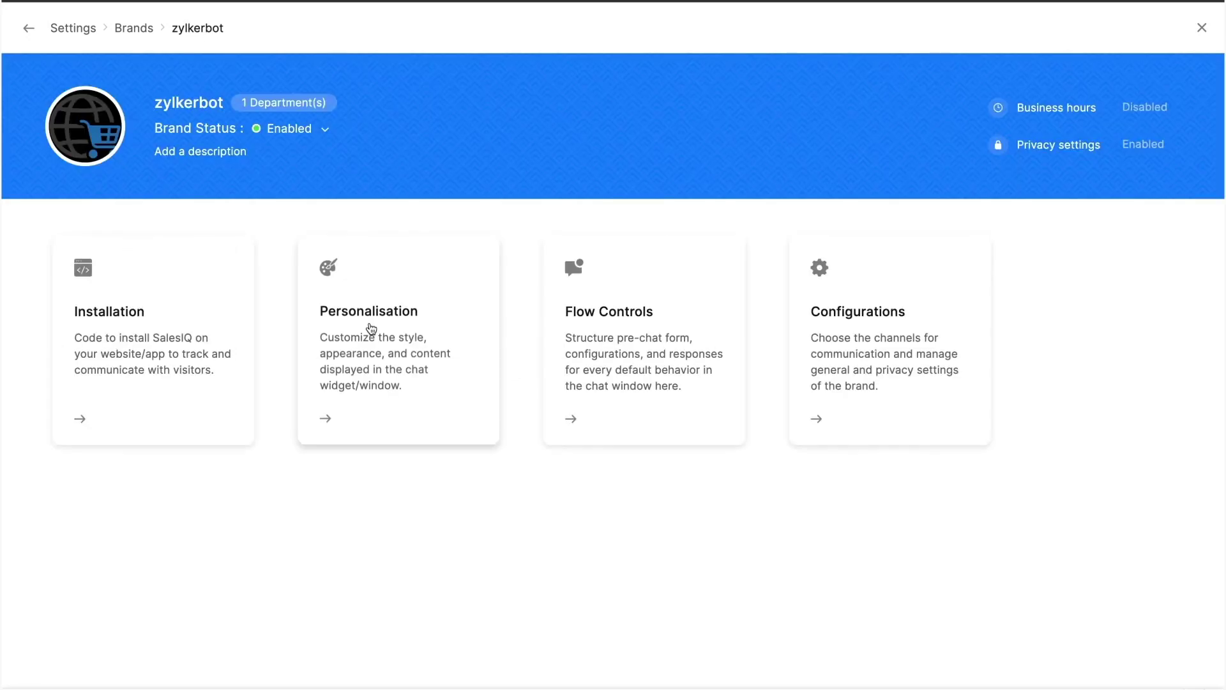
- Look through the zylkerbot brand's personalisation settings and return to its overview
click(371, 328)
scroll(371, 328, down, 8)
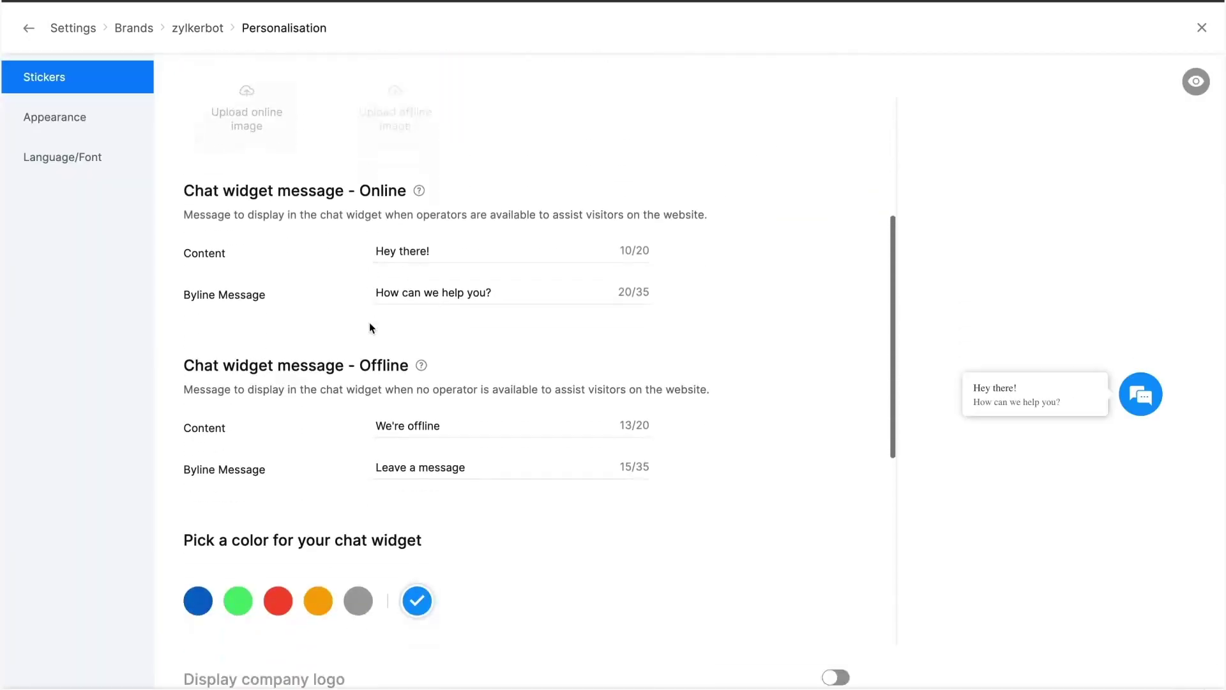
click(208, 32)
- Scroll through the brand's flow control settings, then go back to the zylkerbot overview
click(702, 310)
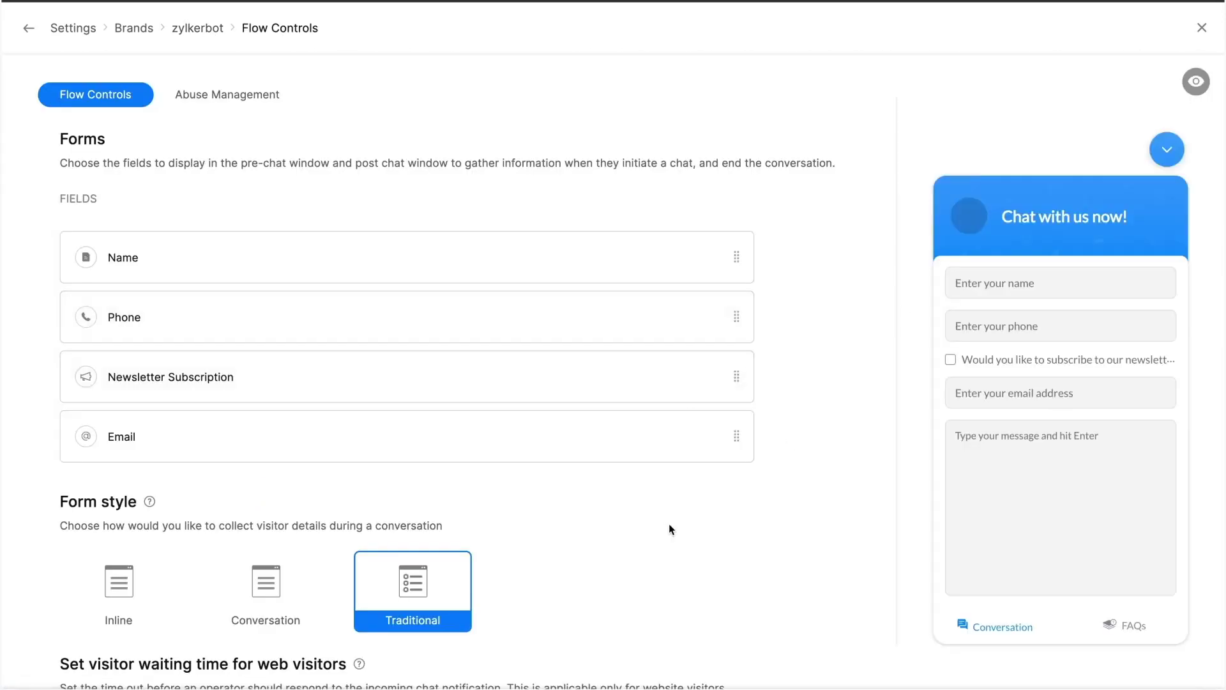
scroll(669, 525, down, 10)
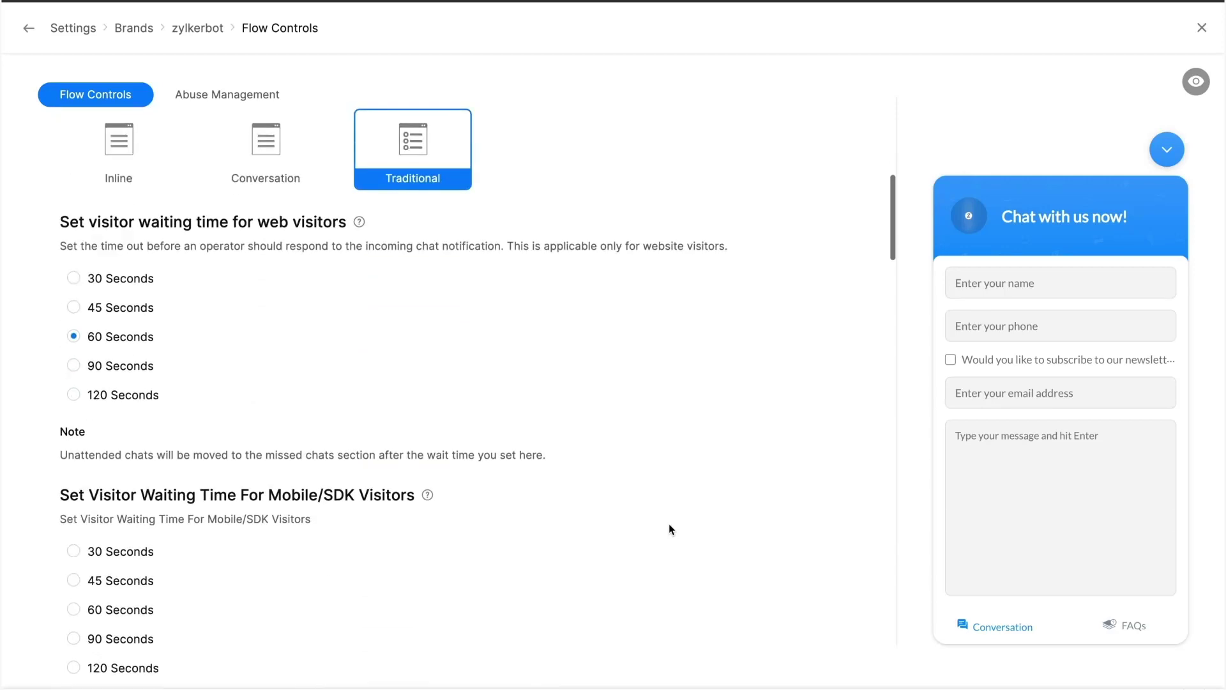
scroll(670, 529, down, 3)
scroll(671, 528, down, 5)
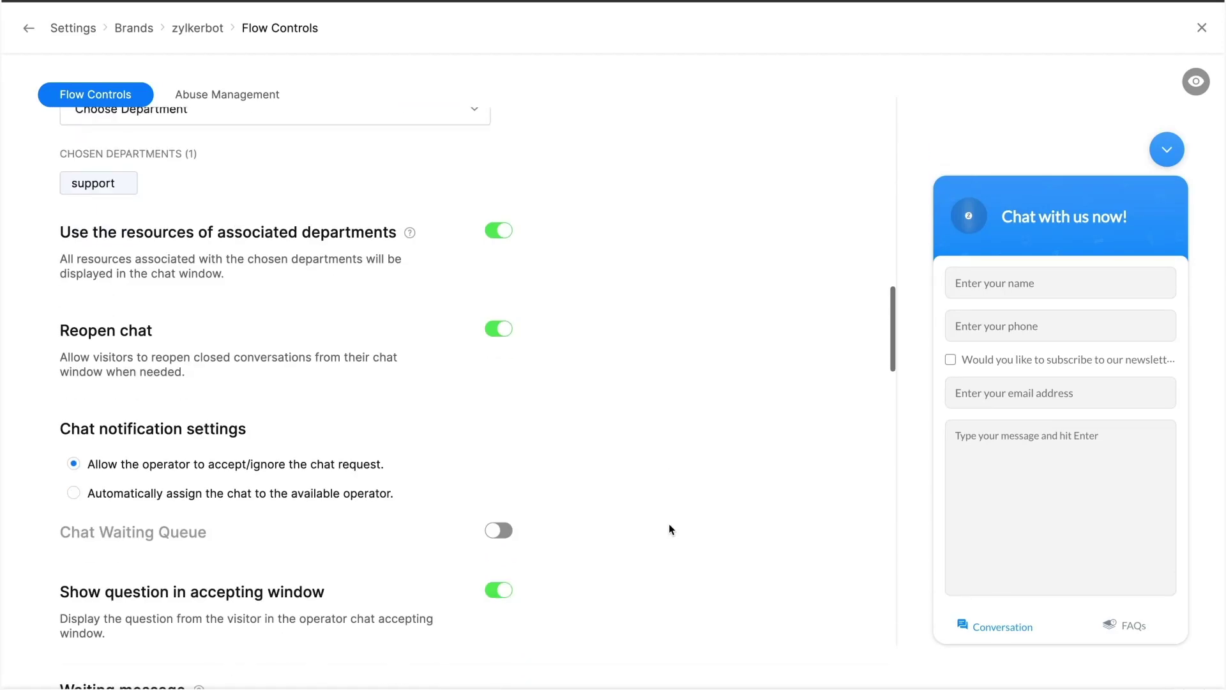
click(201, 32)
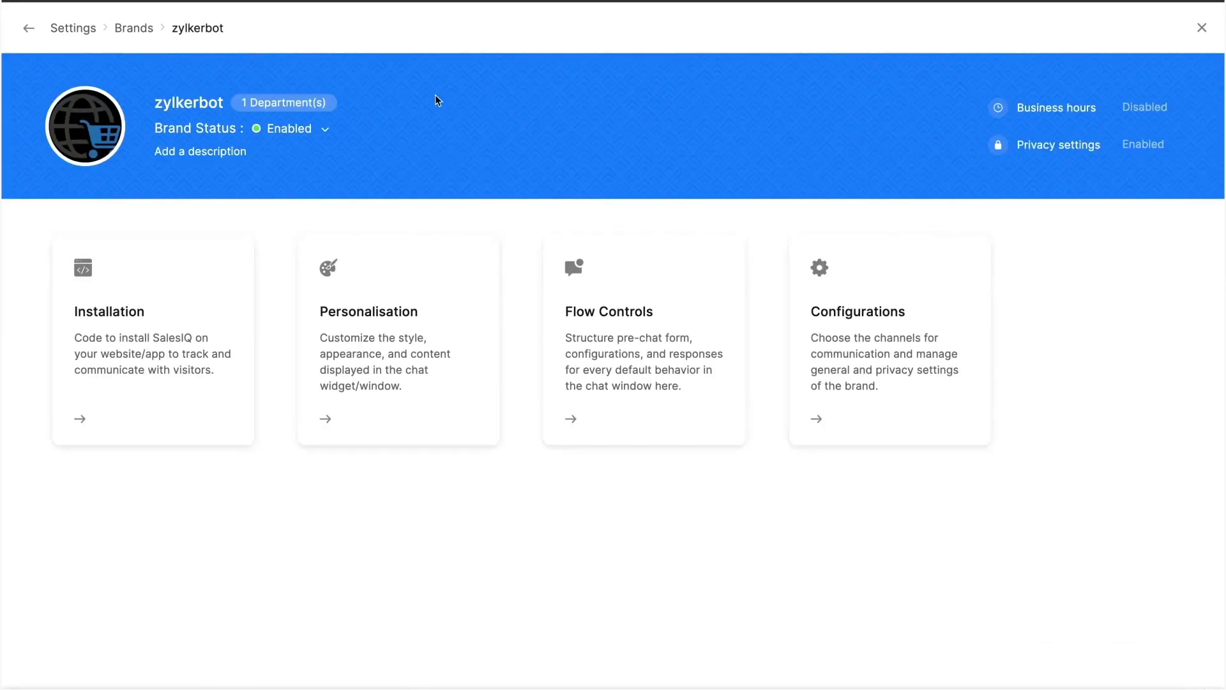
- Open zylkerbot's Configurations and view its Channels and Privacy tabs
click(826, 344)
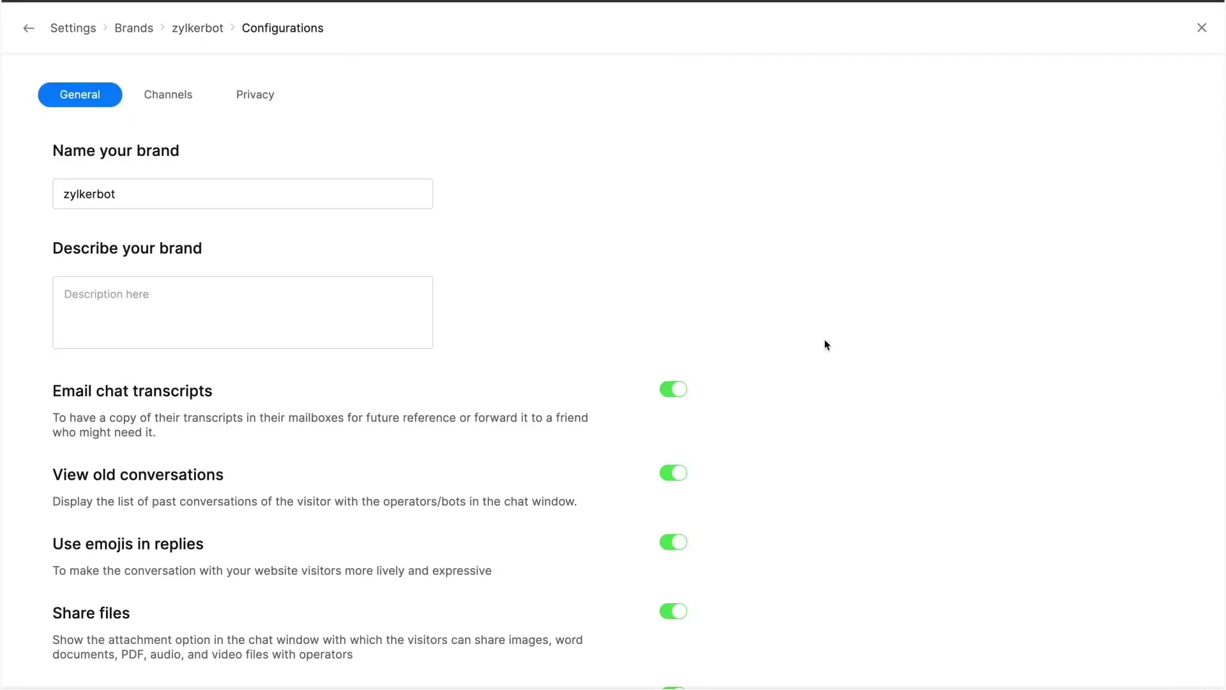
click(186, 97)
click(251, 93)
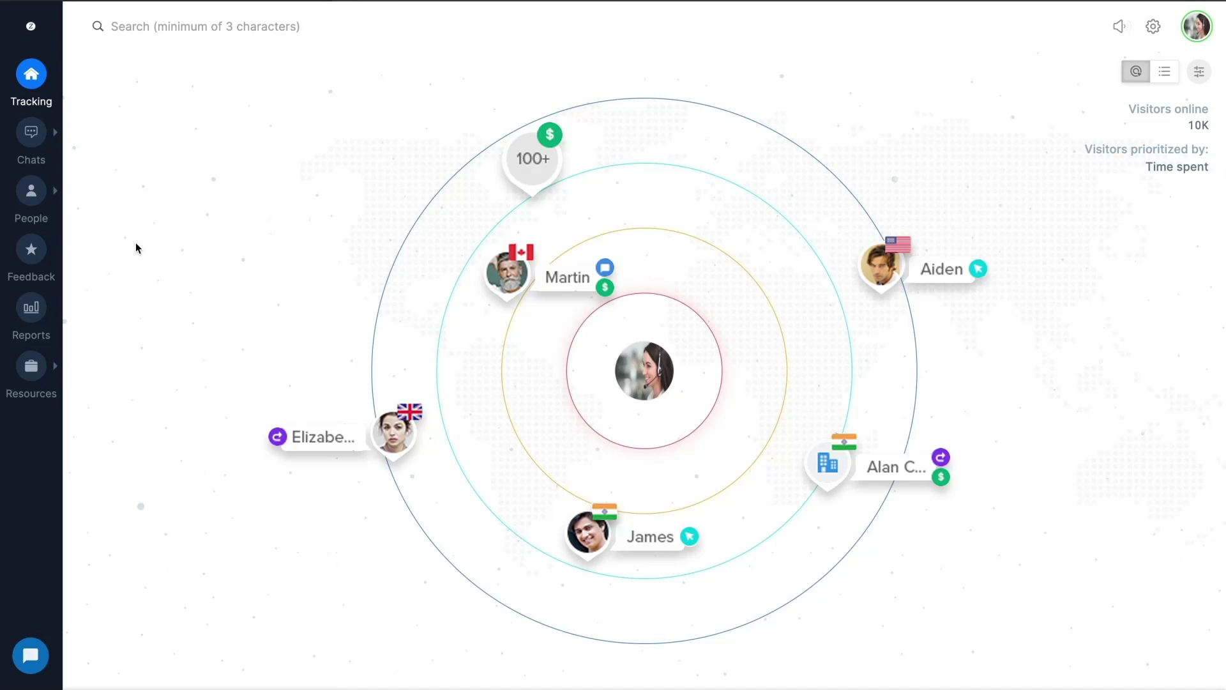
- Switch between the Visitors, Contacts and Companies lists under People, ending on Contacts
mouse_move(51, 191)
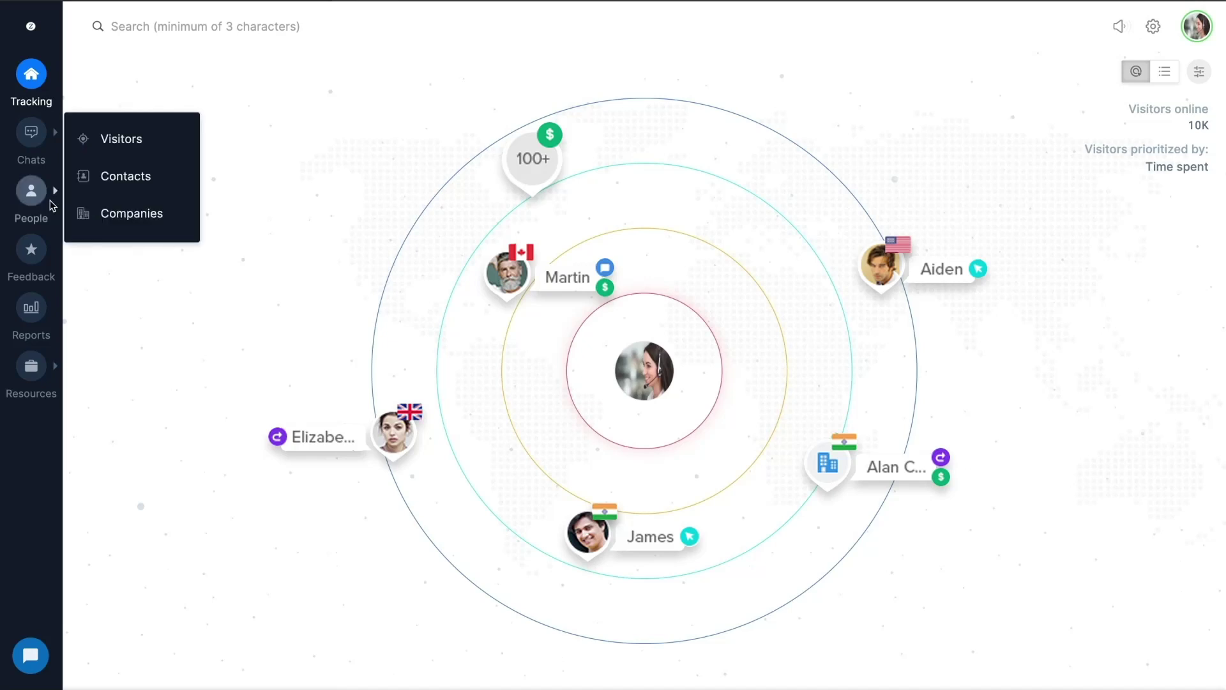
click(98, 142)
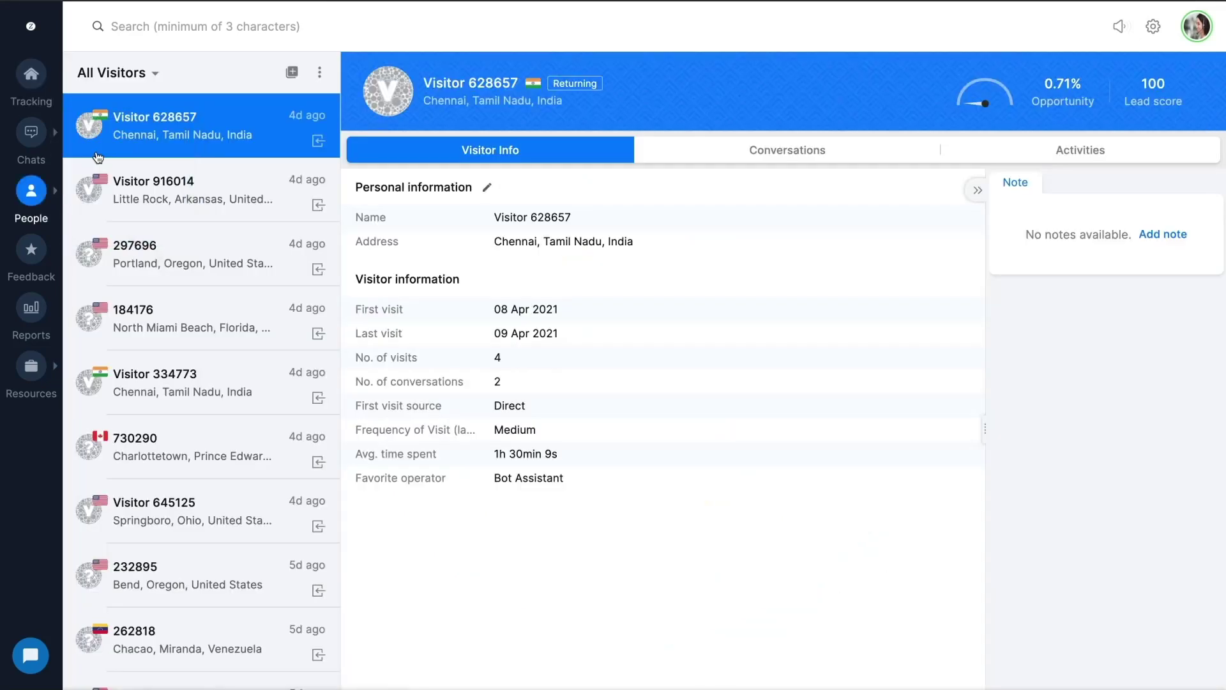
mouse_move(31, 190)
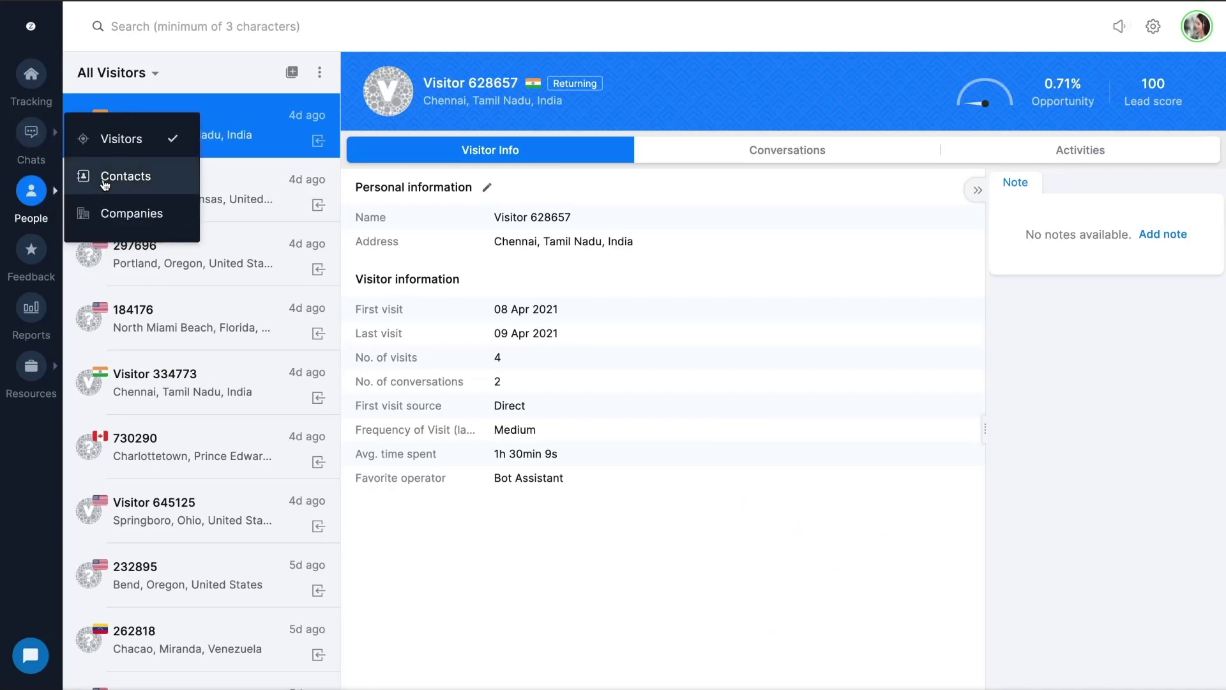
click(131, 176)
mouse_move(31, 190)
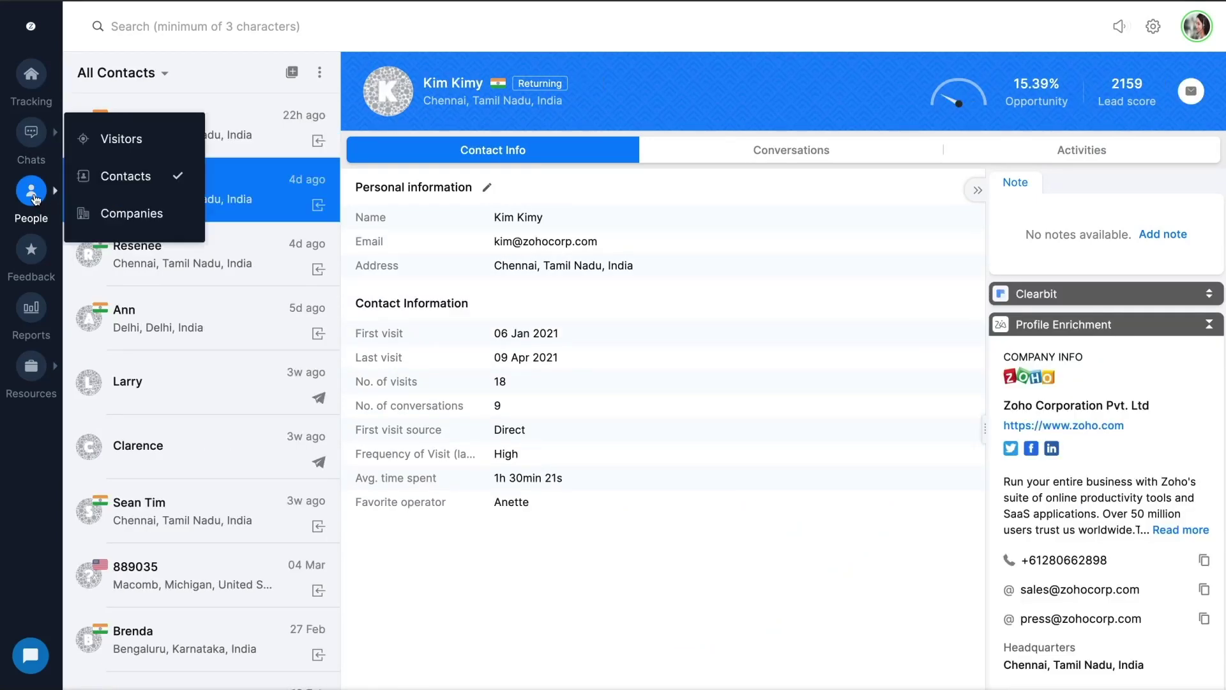
click(160, 212)
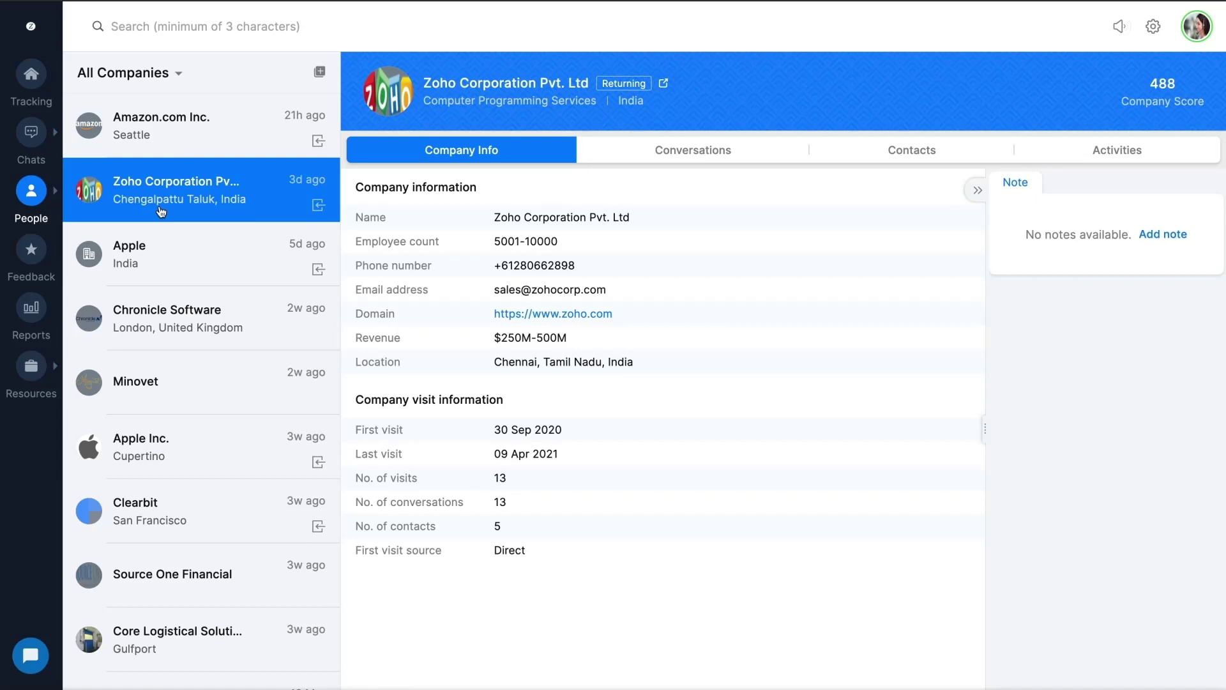
mouse_move(31, 190)
click(127, 182)
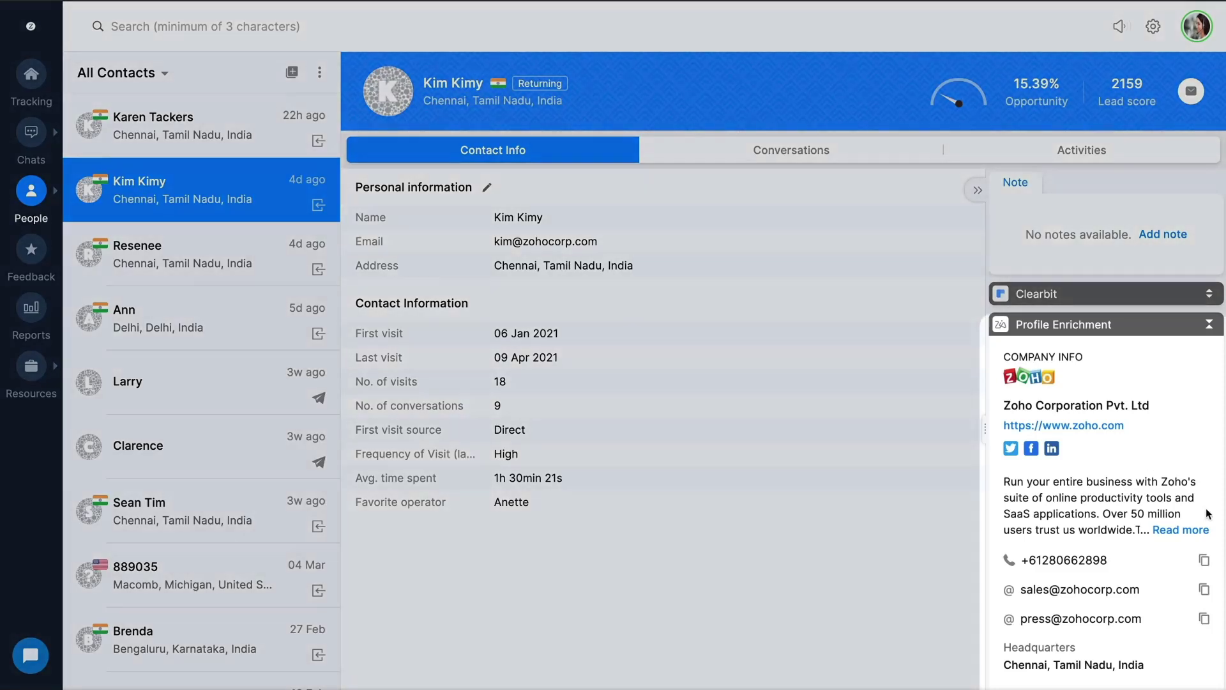
- Scroll the contact's Profile Enrichment panel and expand Zoho Corporation's full company description
scroll(1132, 502, down, 1)
scroll(1132, 502, down, 2)
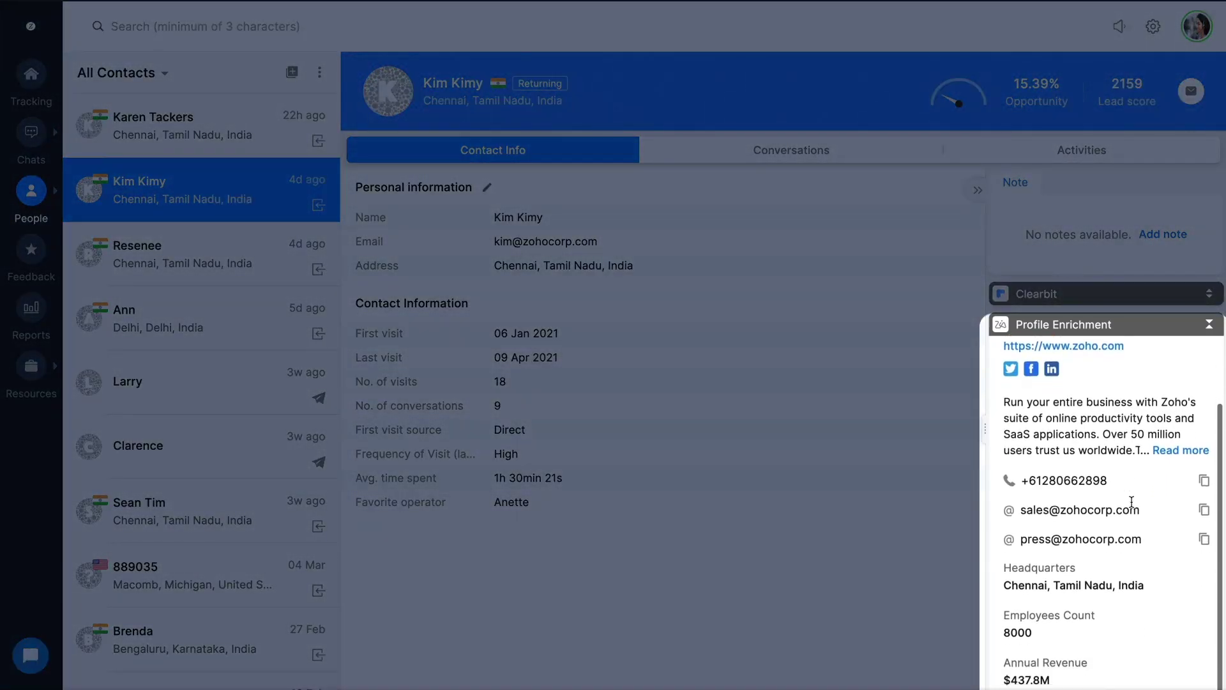
click(1176, 458)
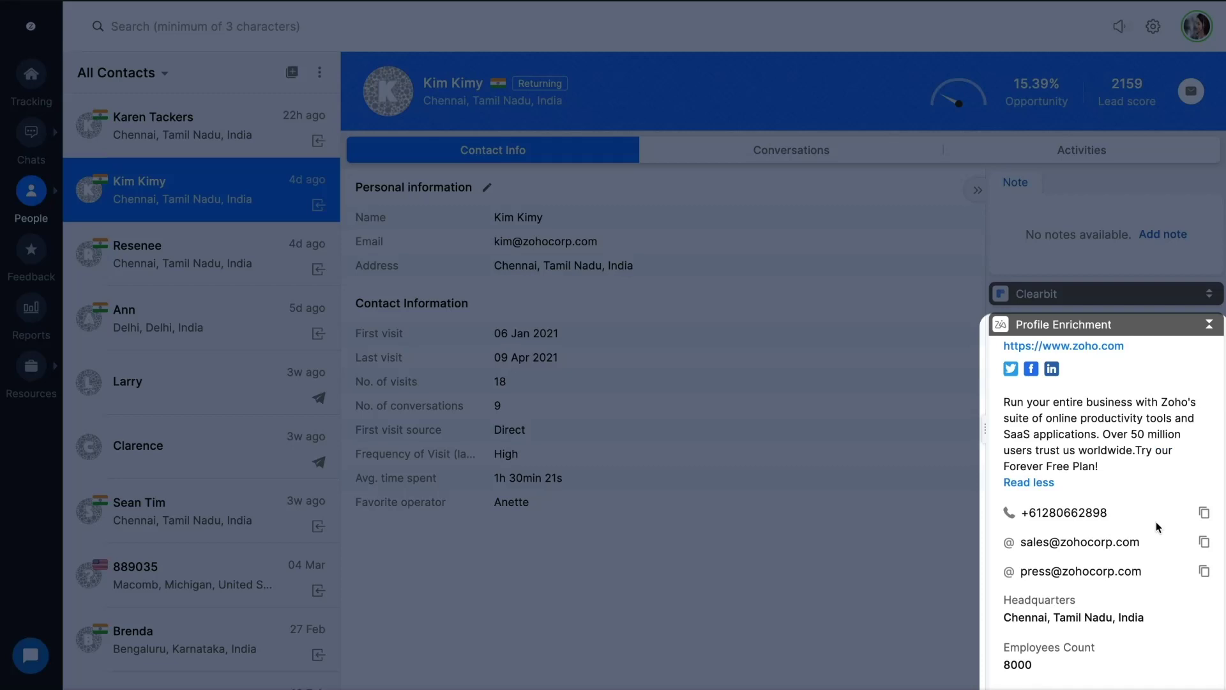
scroll(1155, 521, down, 2)
scroll(1156, 521, down, 3)
scroll(1155, 521, down, 1)
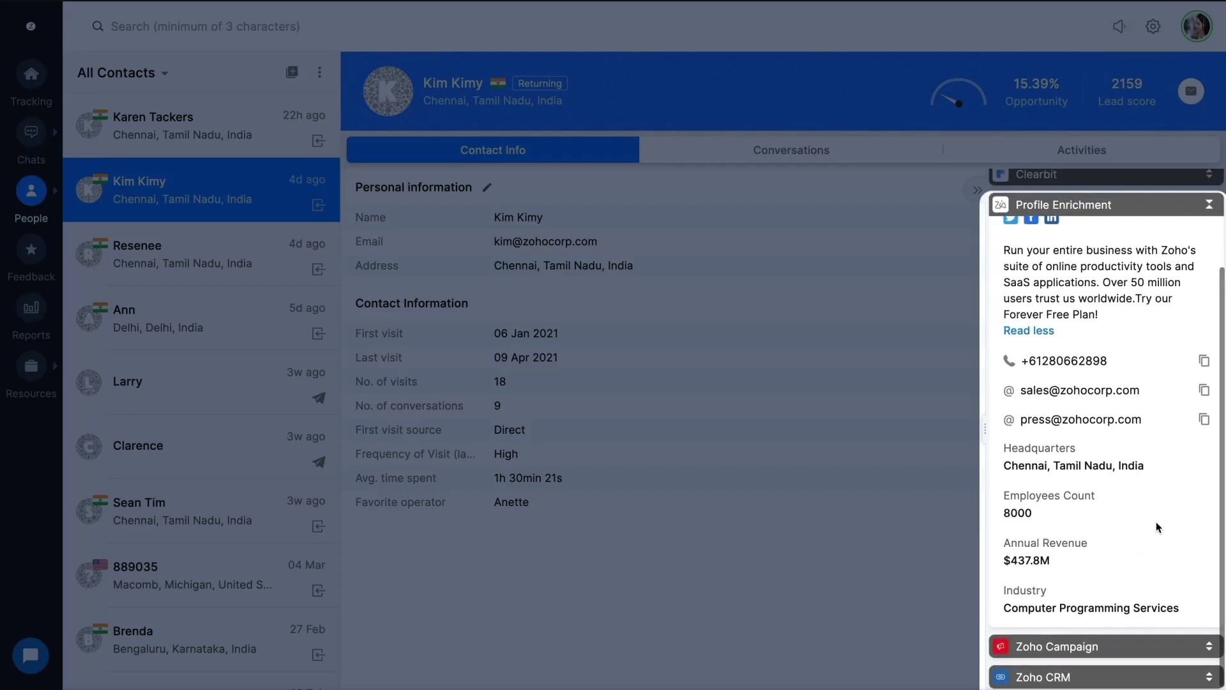
scroll(1156, 521, up, 3)
scroll(1157, 526, up, 1)
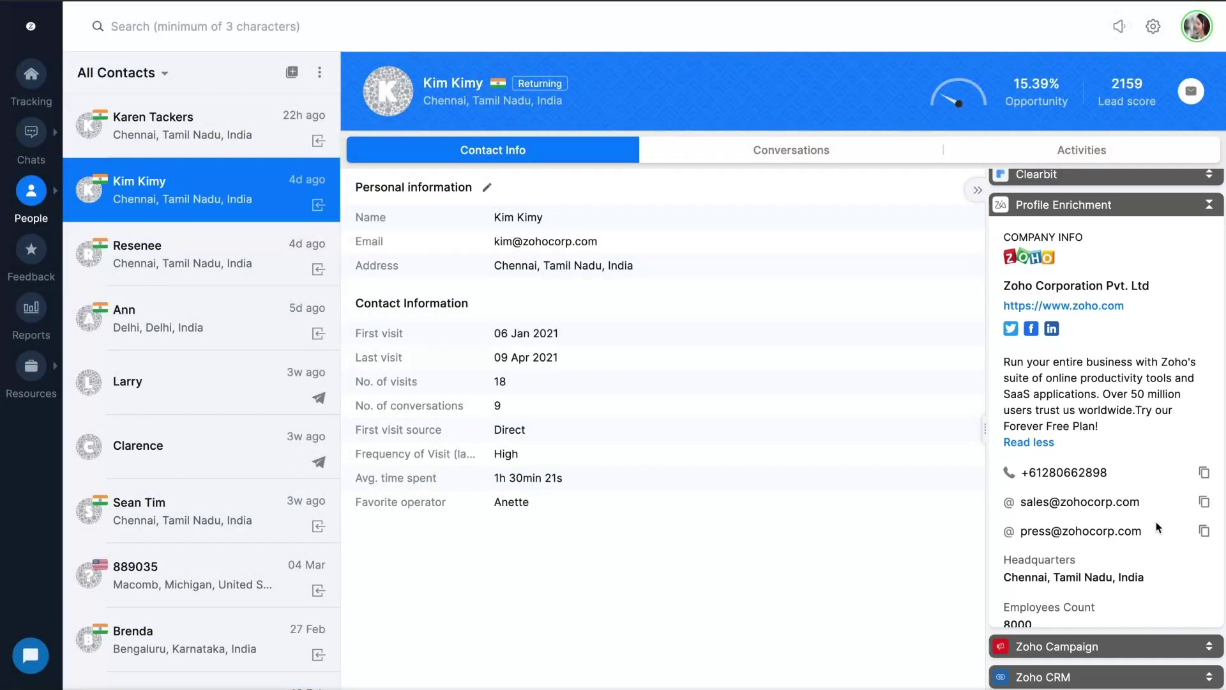
- Switch to the Companies list and scroll through Zoho Corporation's company record
mouse_move(31, 190)
click(156, 199)
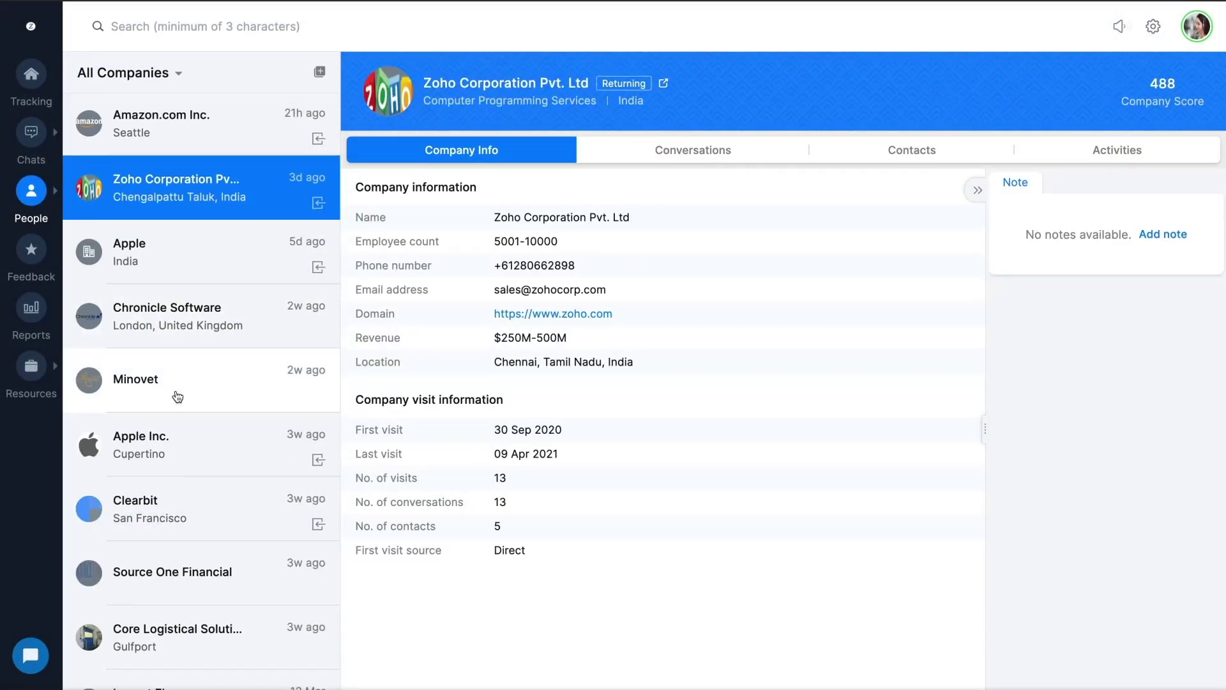
scroll(173, 399, down, 3)
scroll(177, 397, down, 2)
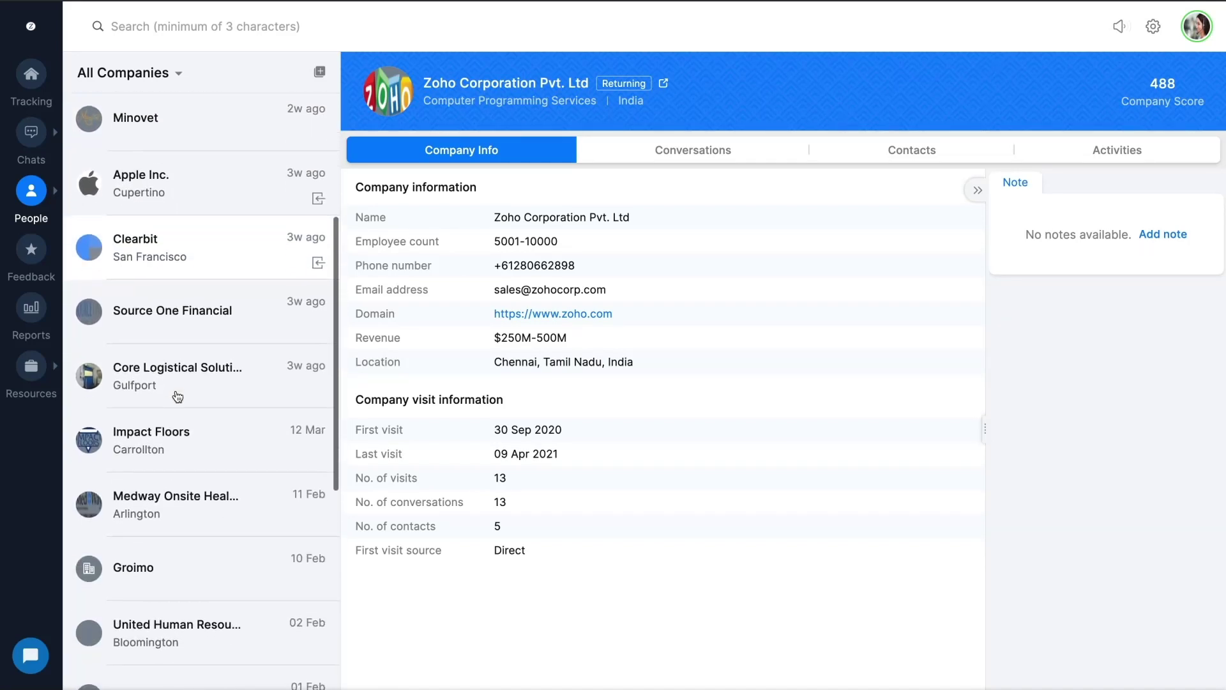
- View Zoho Corporation's past chats, contacts and scroll its activity timeline
click(700, 151)
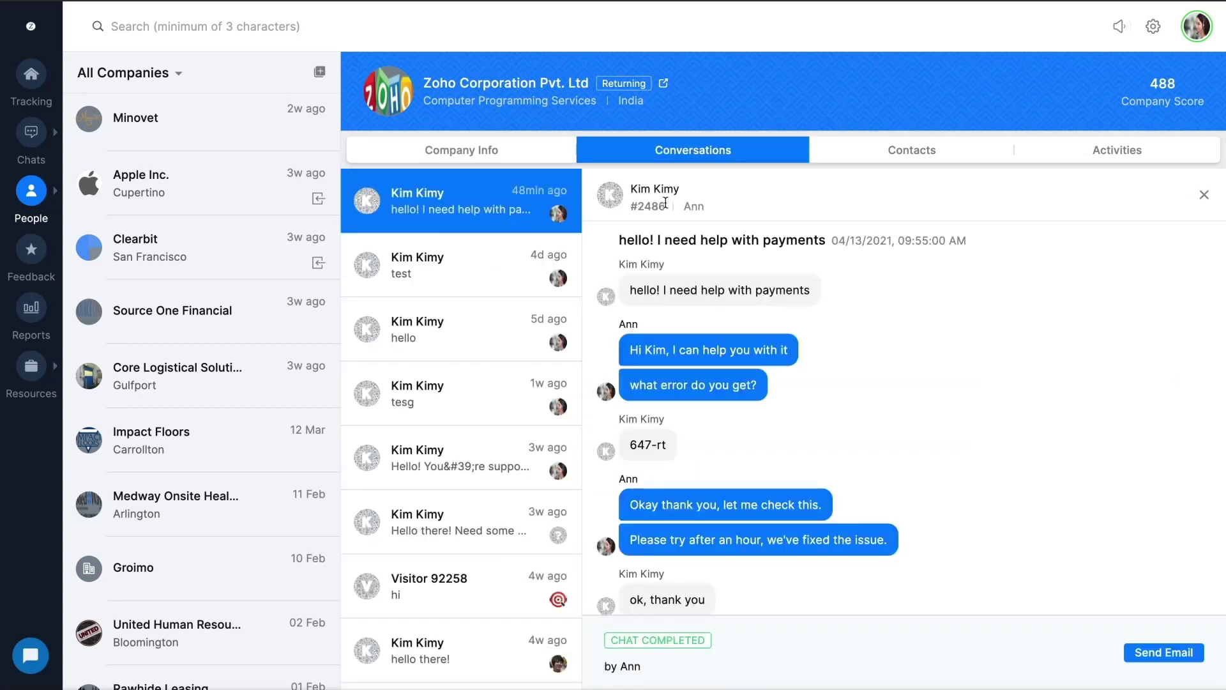
click(872, 157)
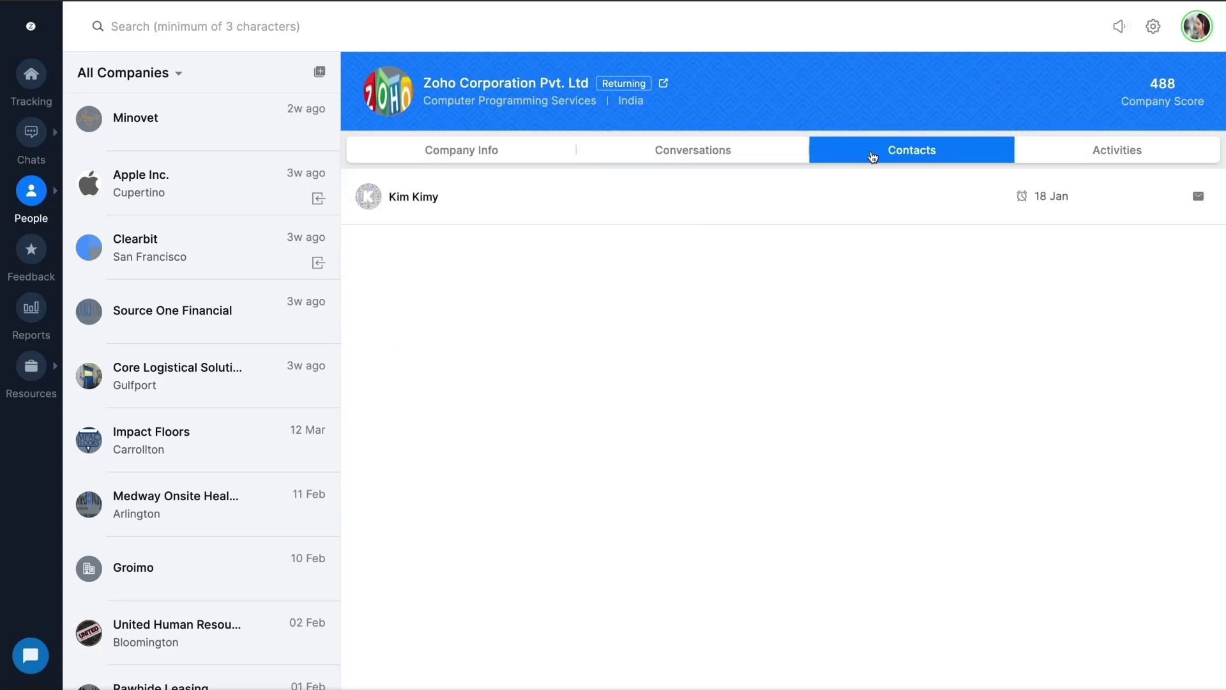
click(1056, 148)
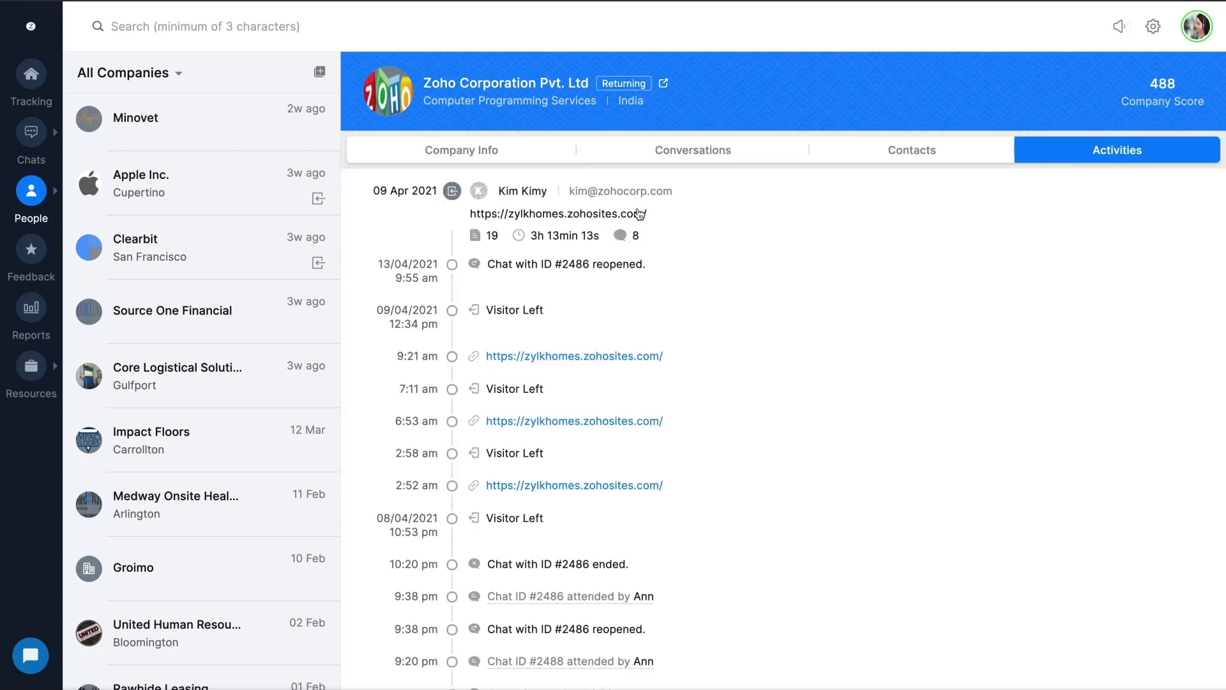
scroll(738, 406, down, 3)
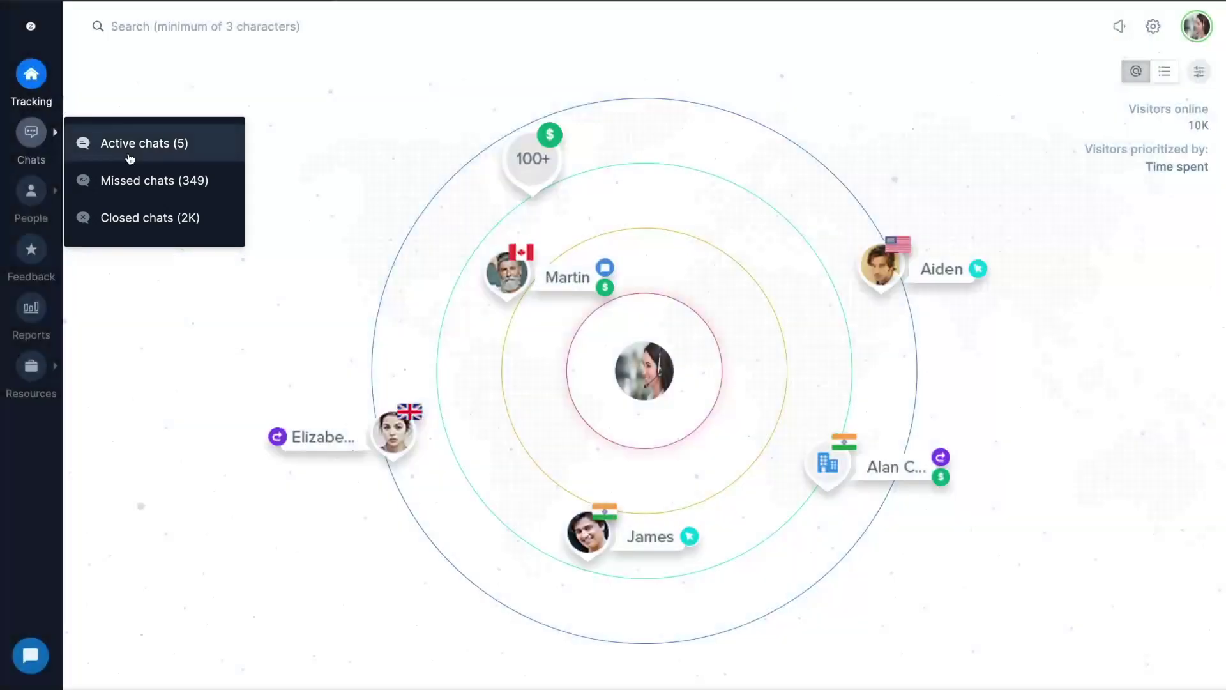
- Step through the Active, Missed, Closed and finally Monitored chat lists
click(130, 157)
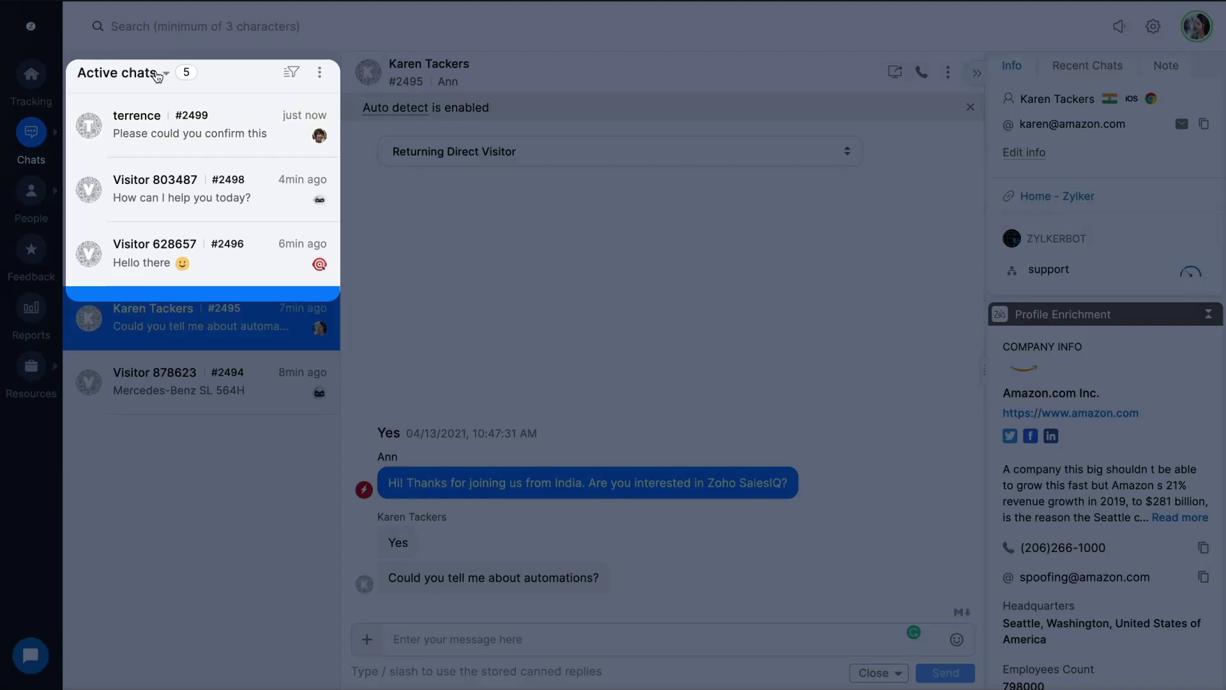
click(158, 74)
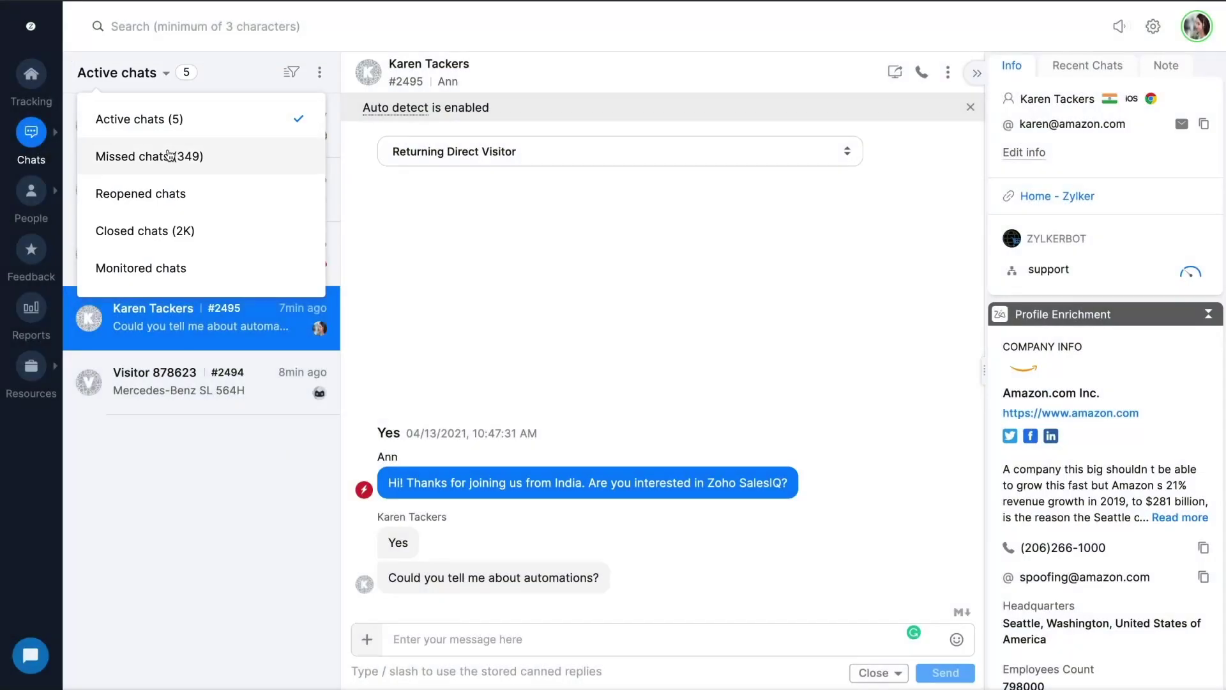
click(169, 156)
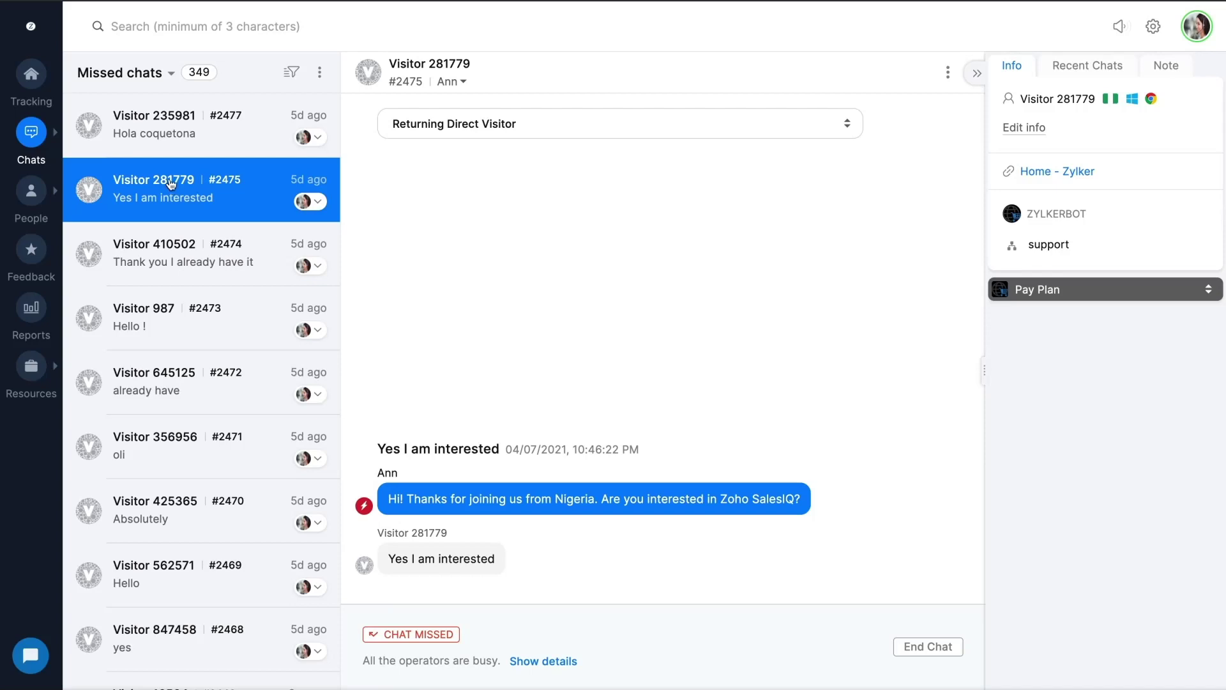
click(160, 75)
click(146, 230)
click(172, 267)
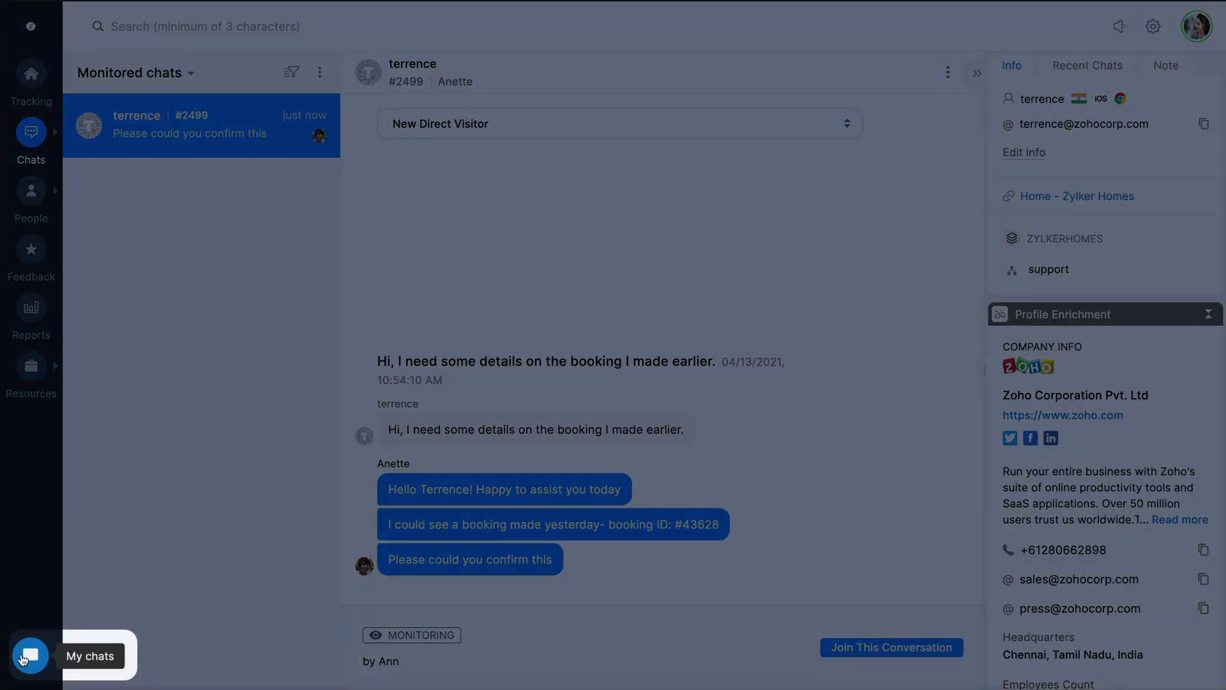
- Switch to My chats to see the ongoing conversation with the returning visitor
click(30, 655)
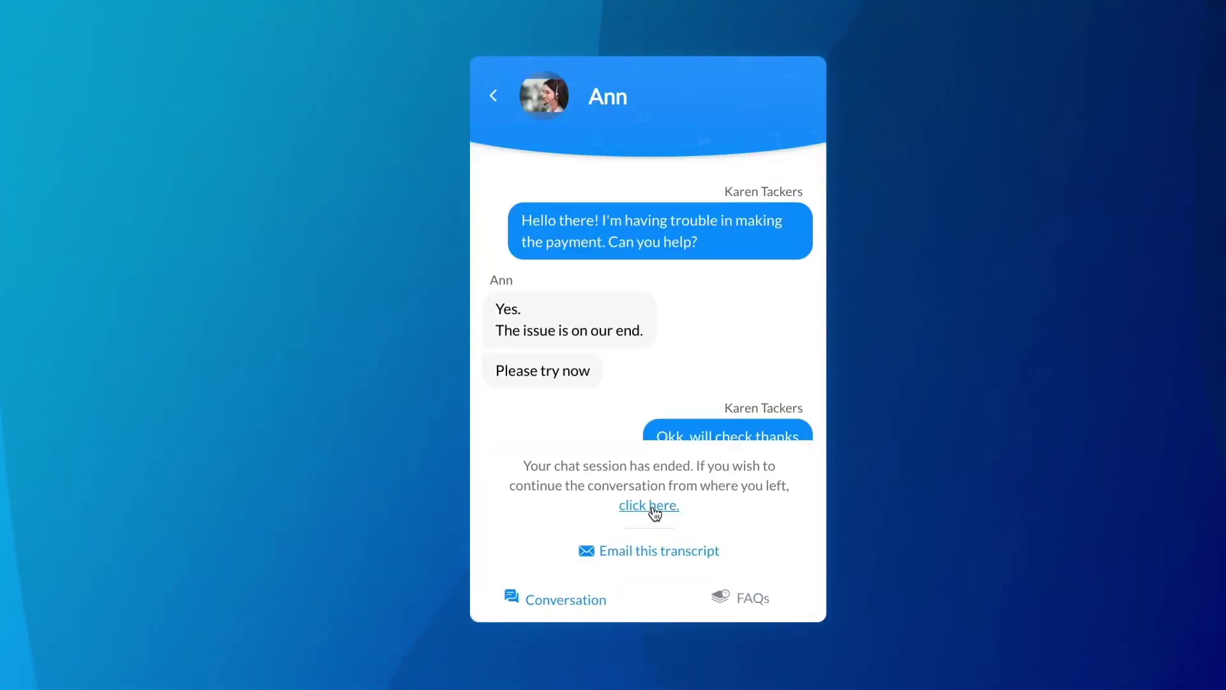
- As the visitor, reopen the ended chat with 'Hi there! I'm still unable to make the payment.'
click(649, 505)
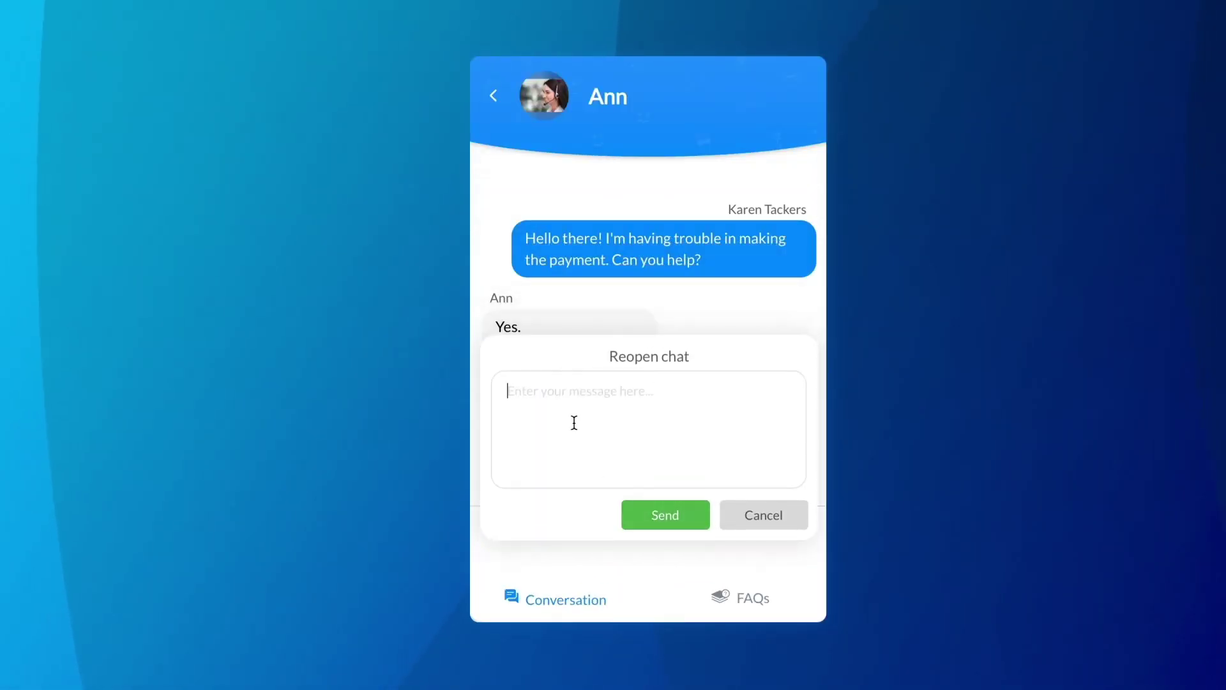
text(Hi there! I'm still unable to make the payment.)
click(688, 521)
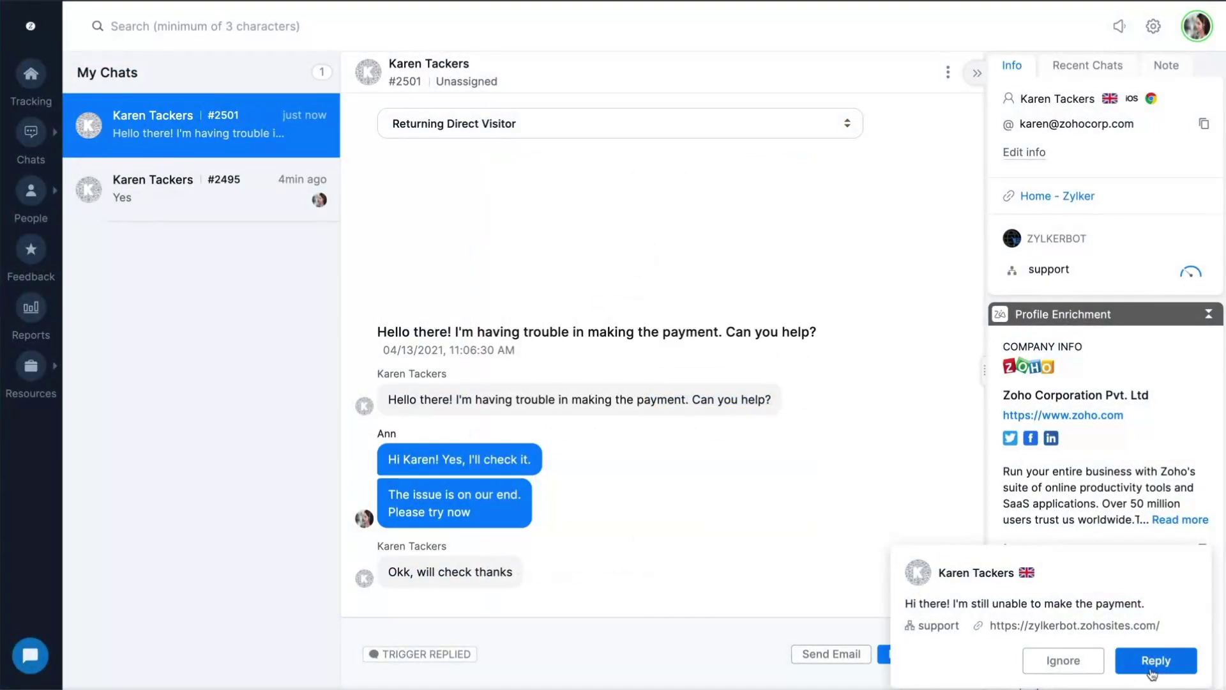
- Reply to the visitor, addressing them by name, that you'll get this checked
click(1152, 661)
text(Sorry Karen. Let me get this checked for you.)
click(938, 672)
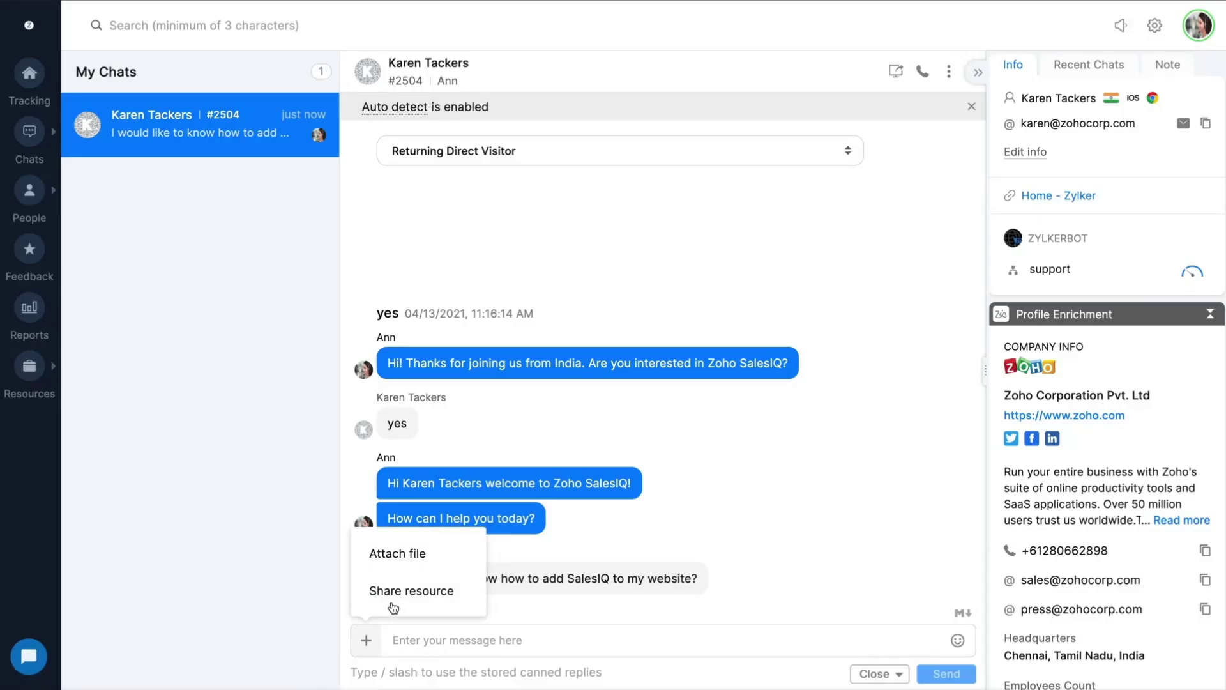
- Browse the shareable FAQs and articles, then share 'How to add SalesIQ code?' into the chat
click(399, 591)
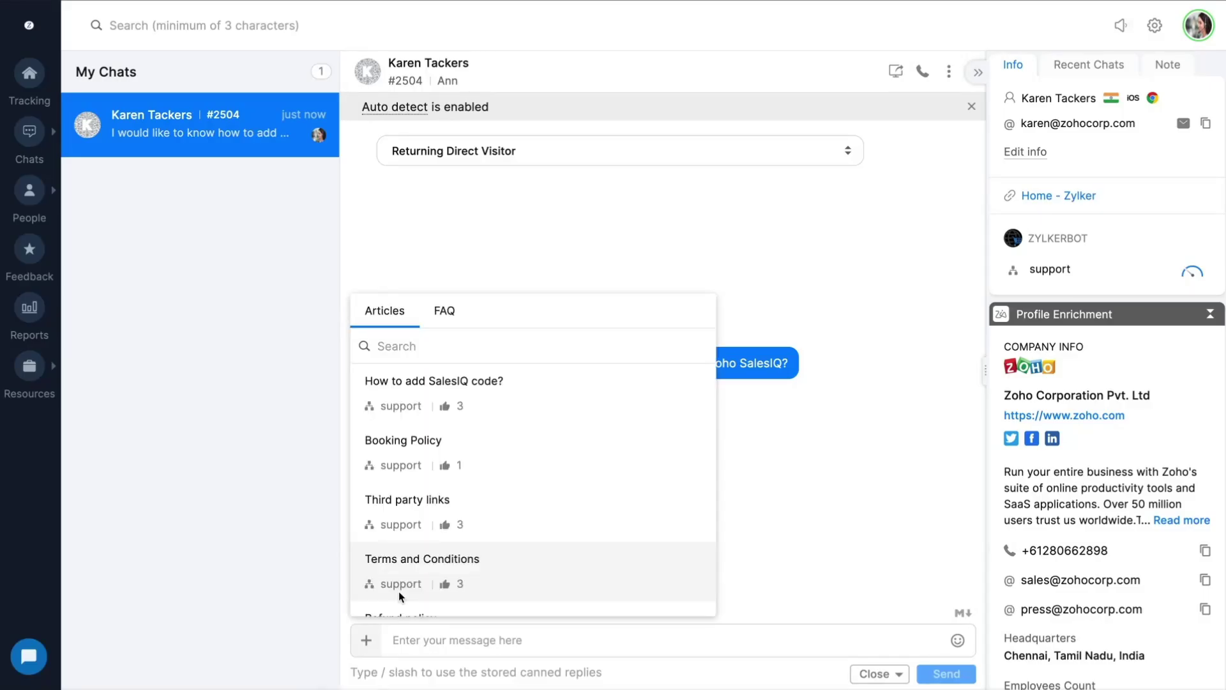
click(445, 311)
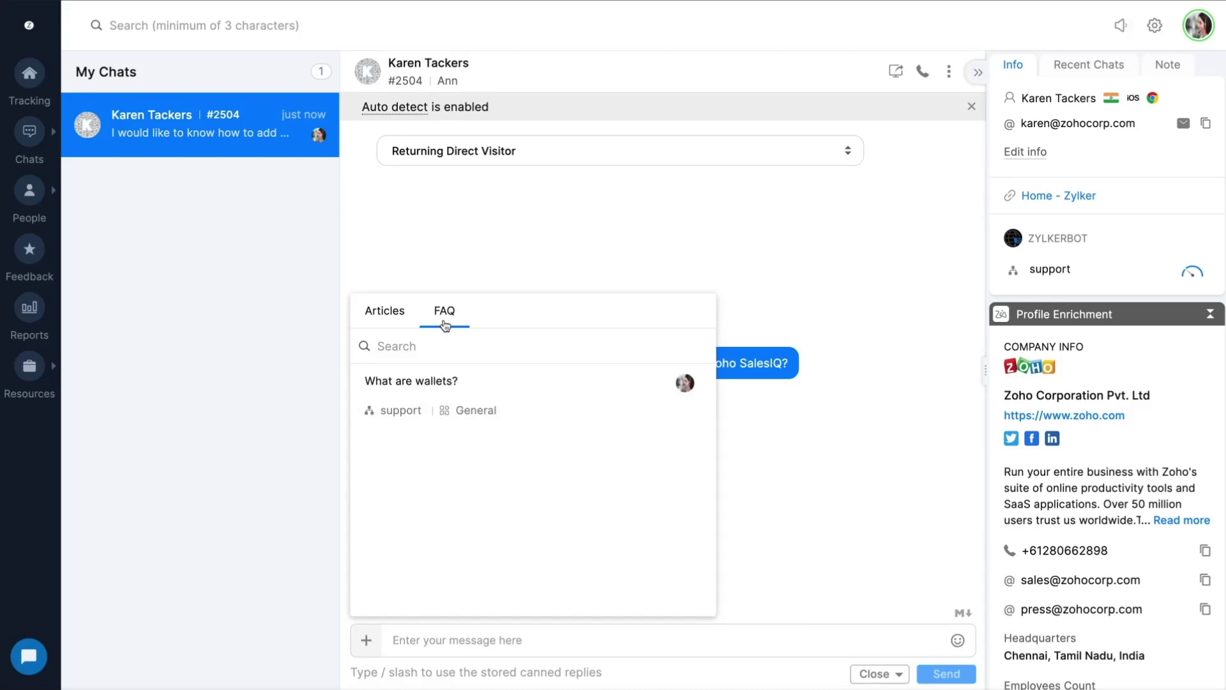
click(406, 326)
mouse_move(432, 393)
scroll(896, 432, down, 3)
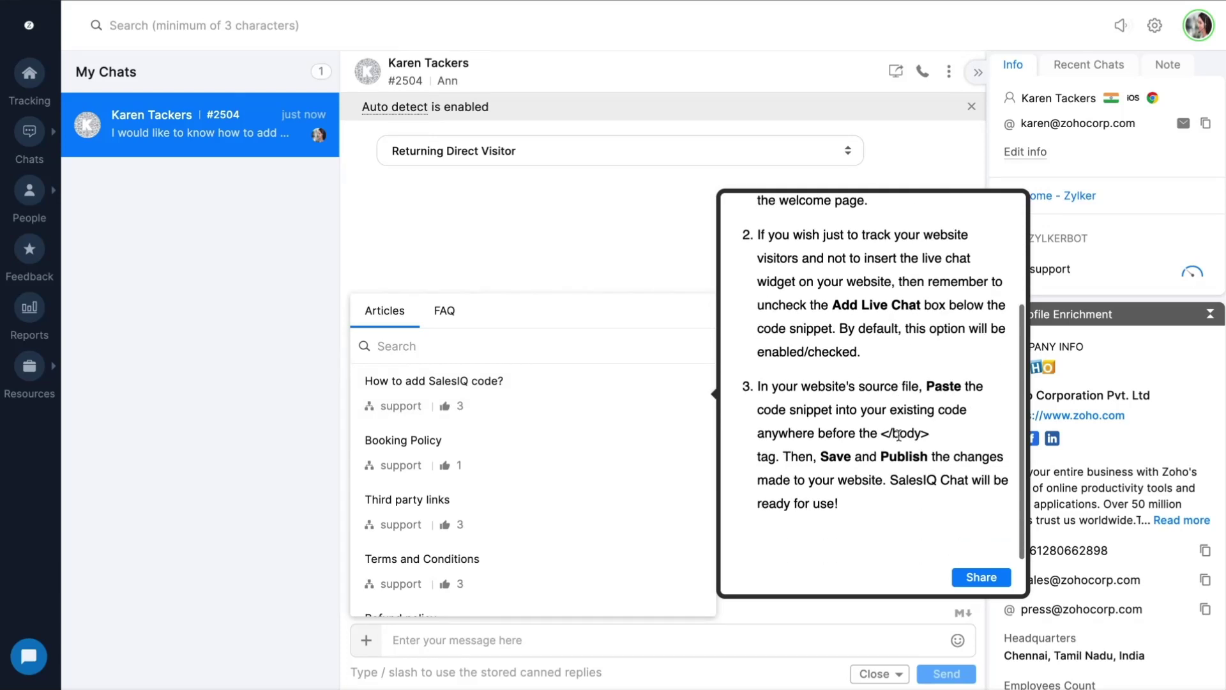
click(981, 577)
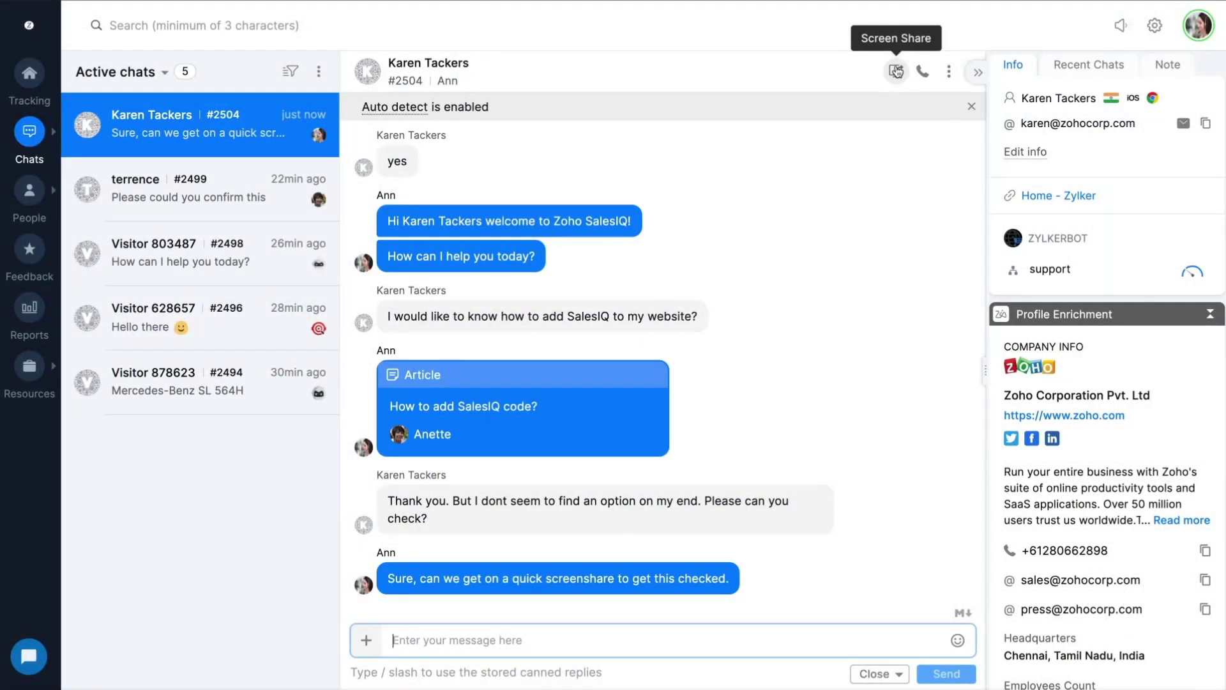
- Request the visitor's screen share, accept it as visitor, start a voice call, then end the session
click(896, 71)
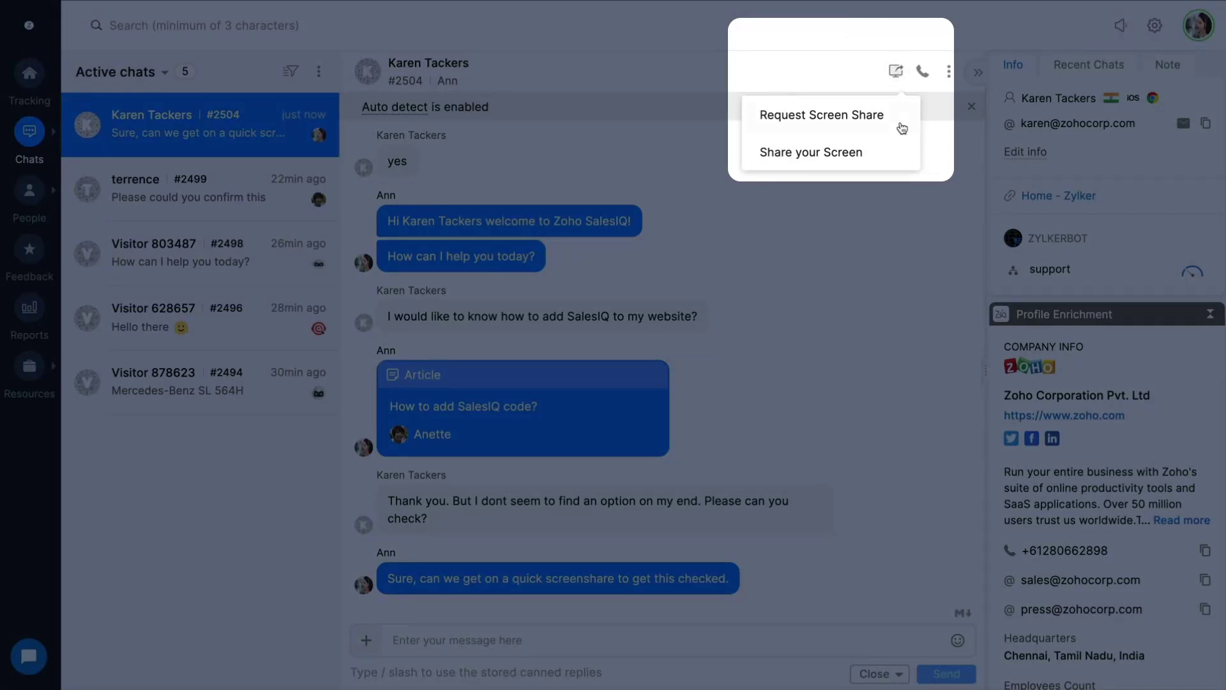
click(898, 121)
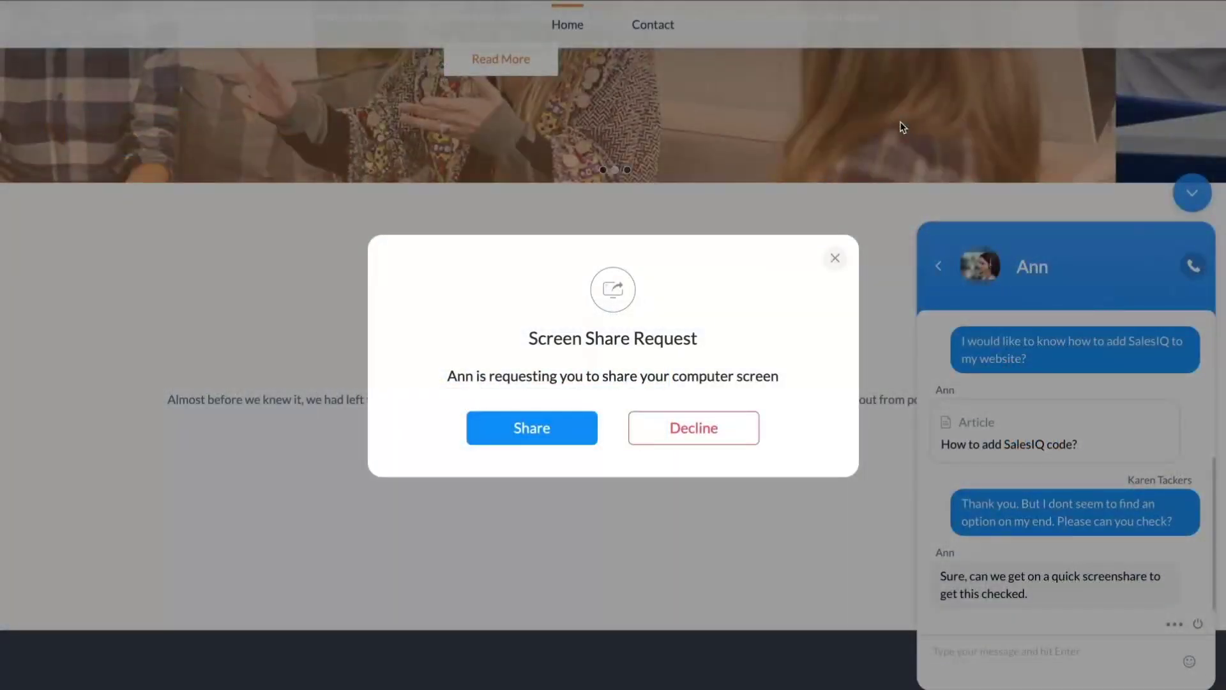
click(515, 427)
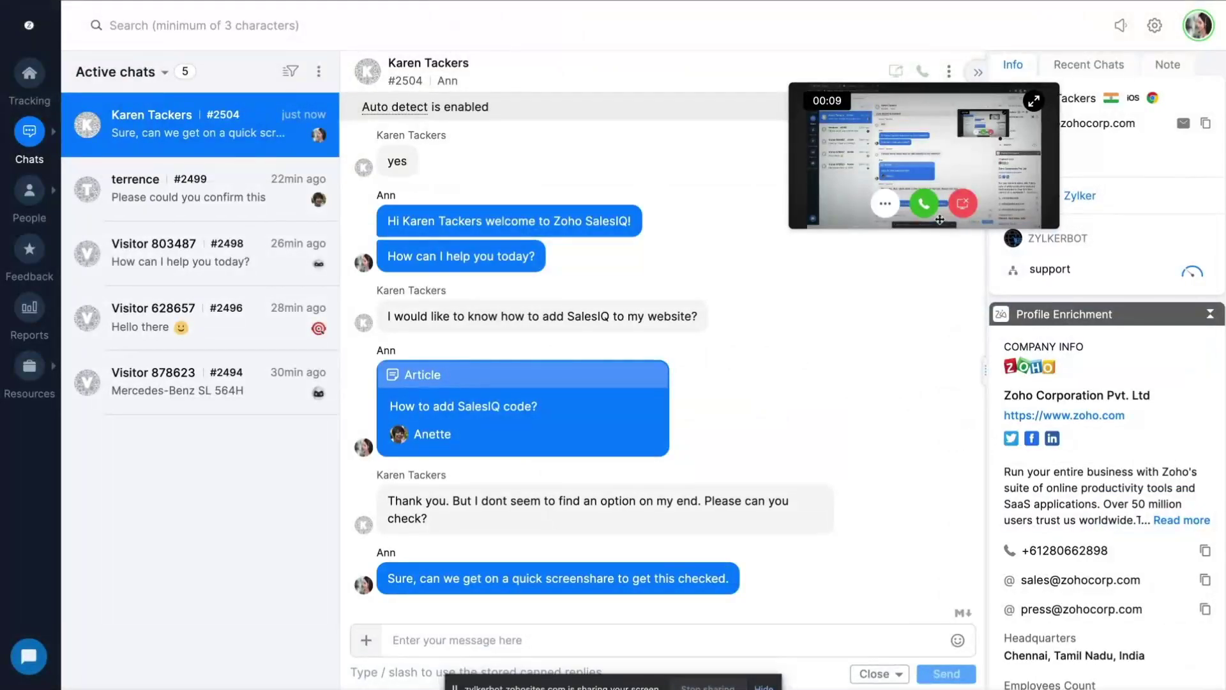
click(931, 206)
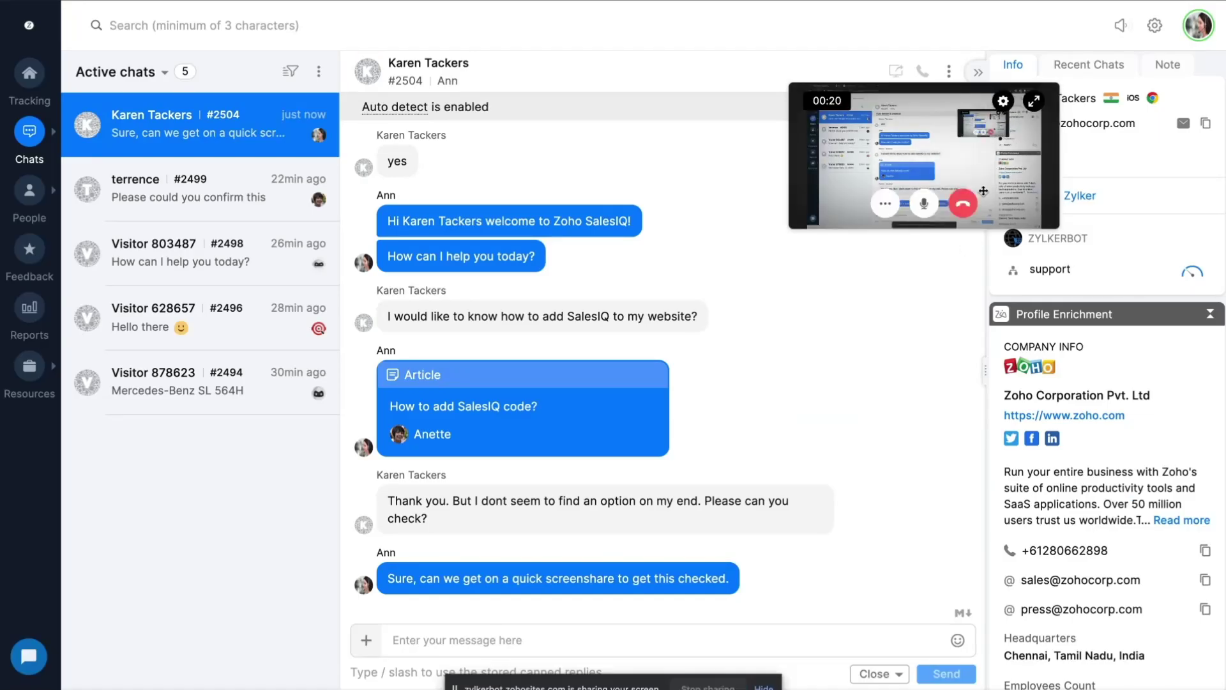
click(967, 208)
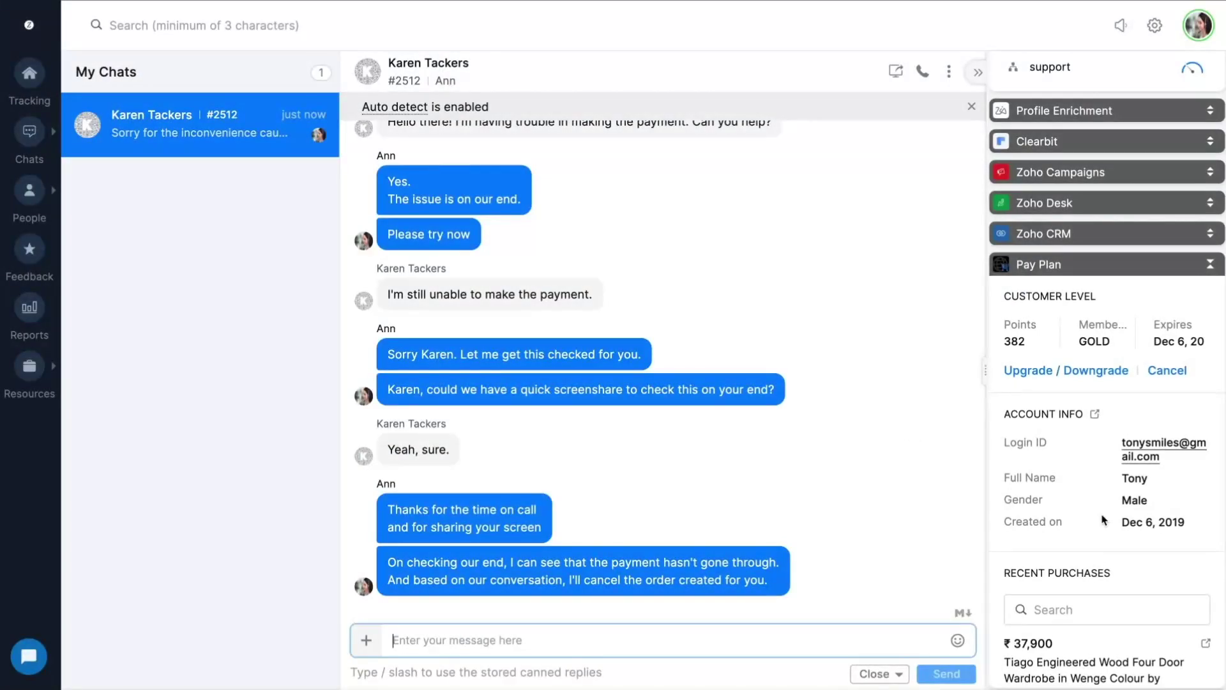
- In the Pay Plan widget's Recent Purchases, cancel the ₹37,900 Tiago wardrobe order
scroll(1102, 519, down, 4)
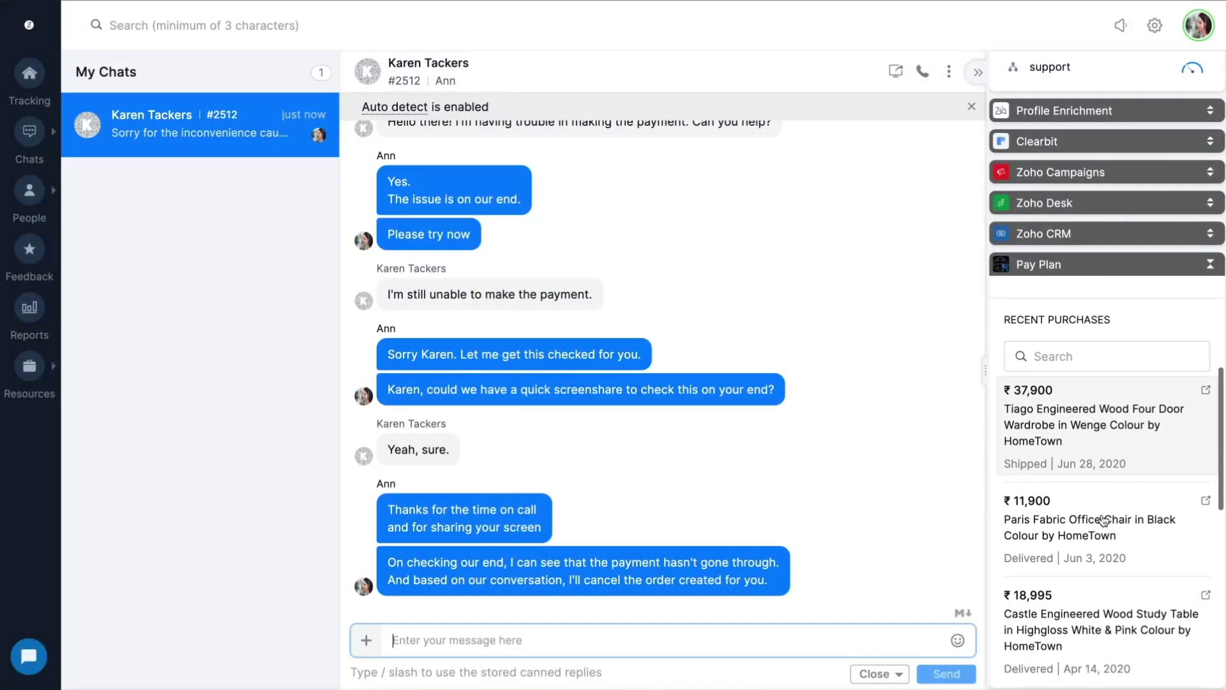
scroll(1103, 519, down, 2)
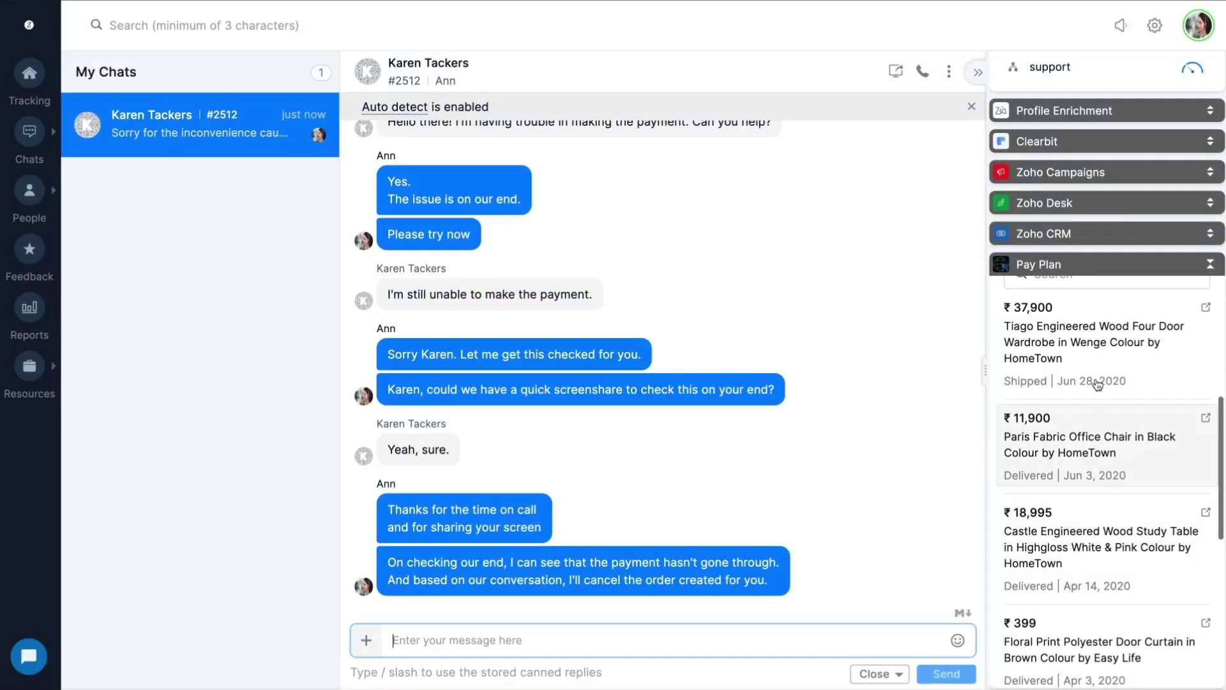
click(1098, 348)
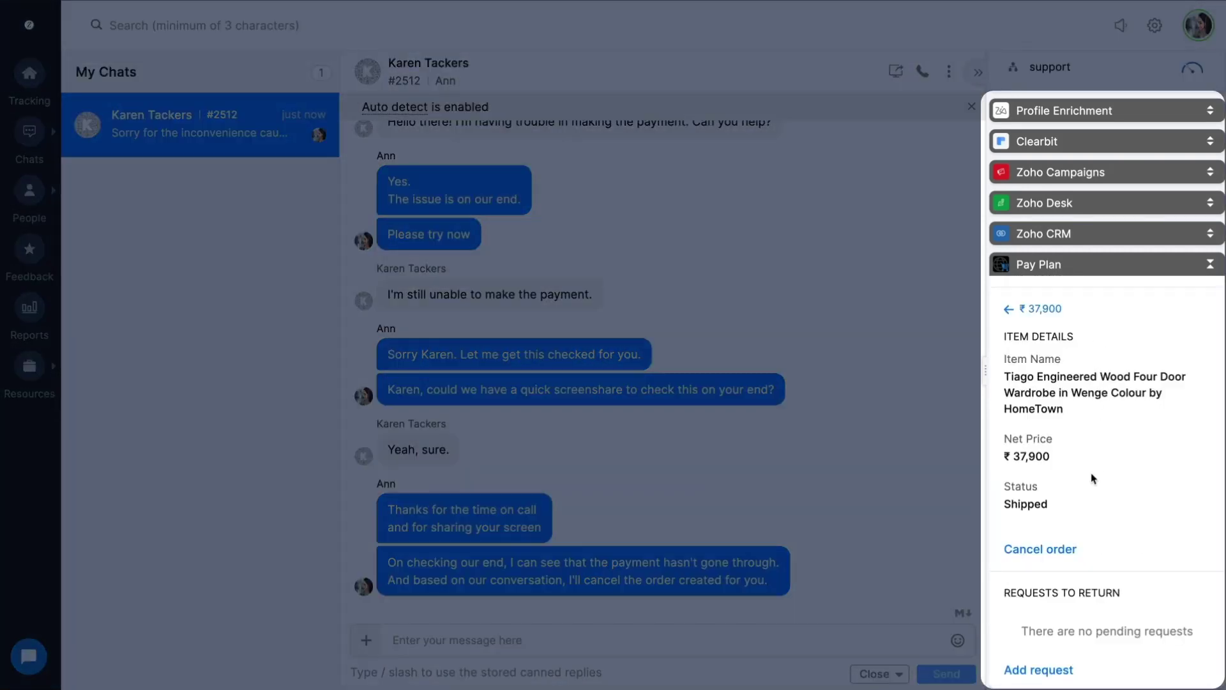
click(1051, 550)
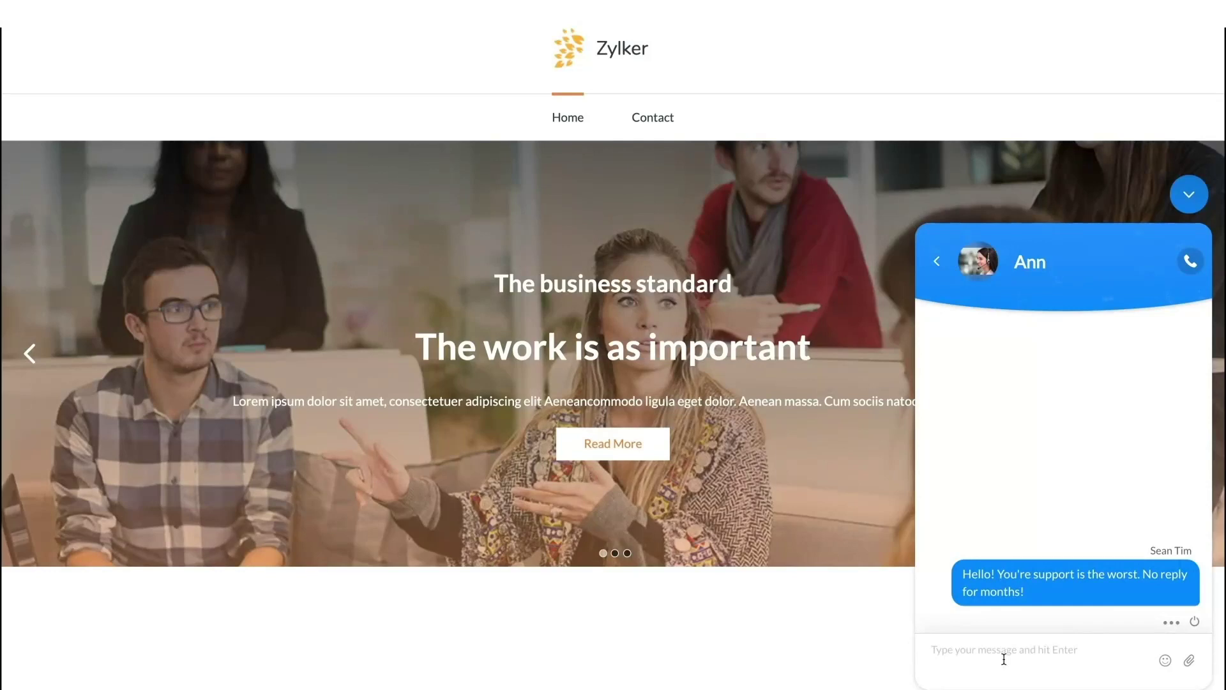
- Send the abusive message 'xxx' twice in the chat widget until the chat ends
text(xxx)
key(Return)
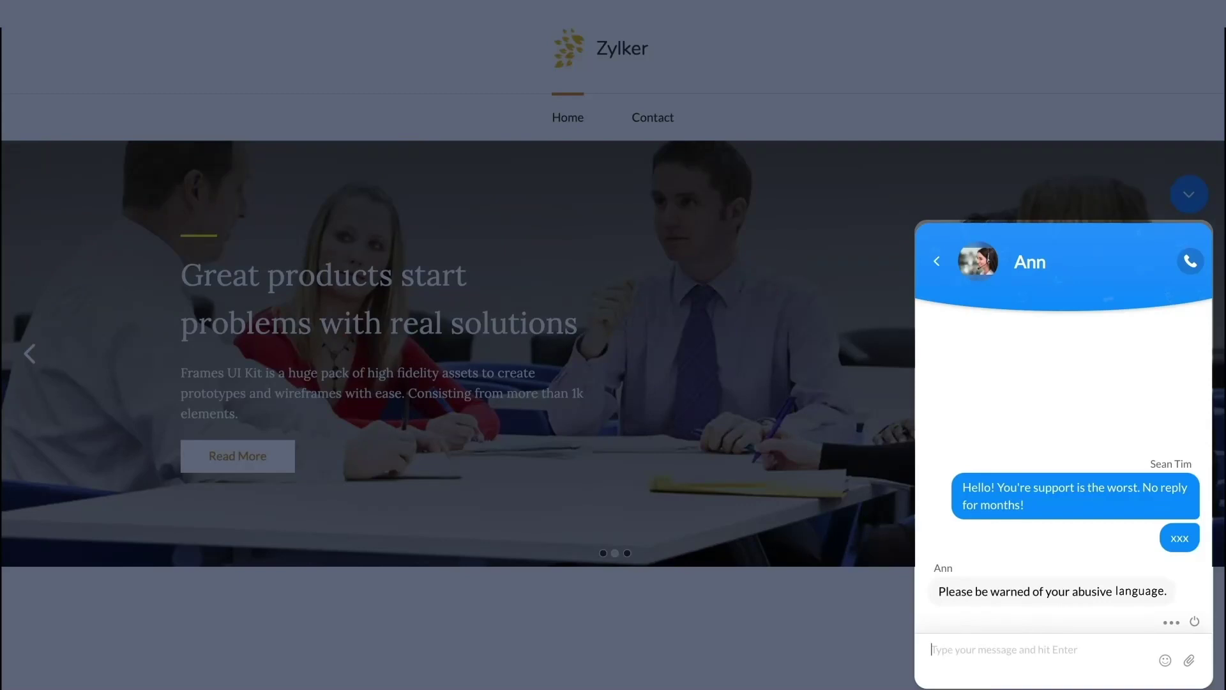
text(xxx)
key(Return)
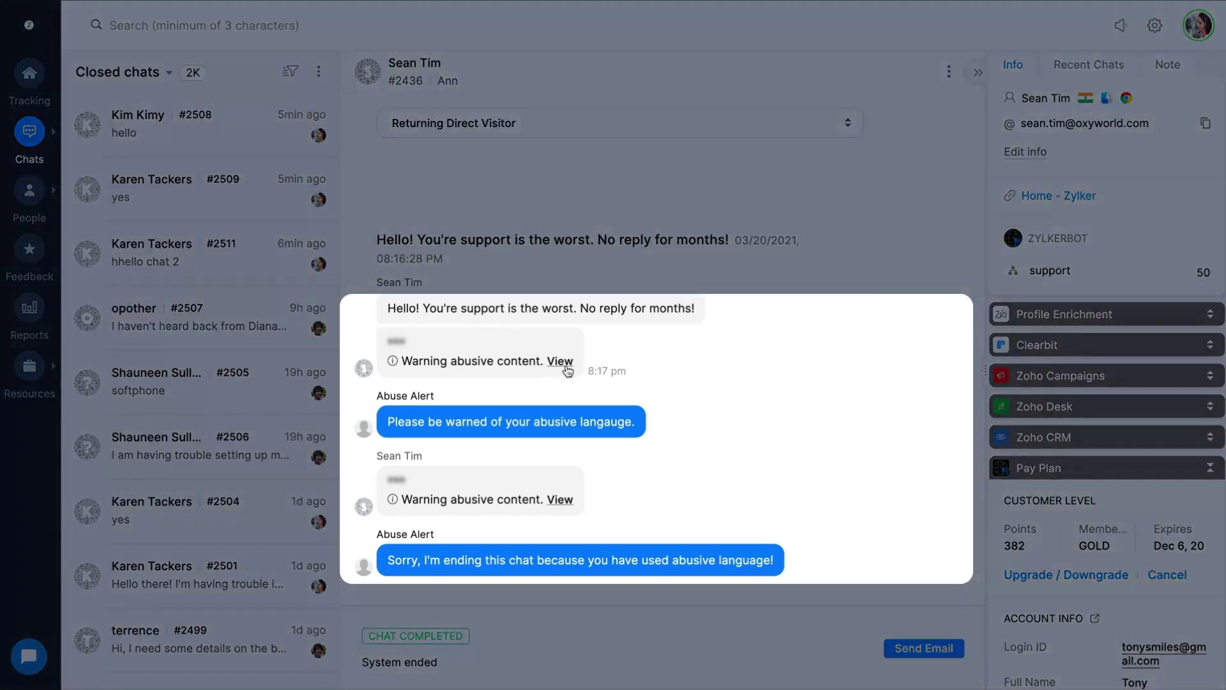
click(565, 367)
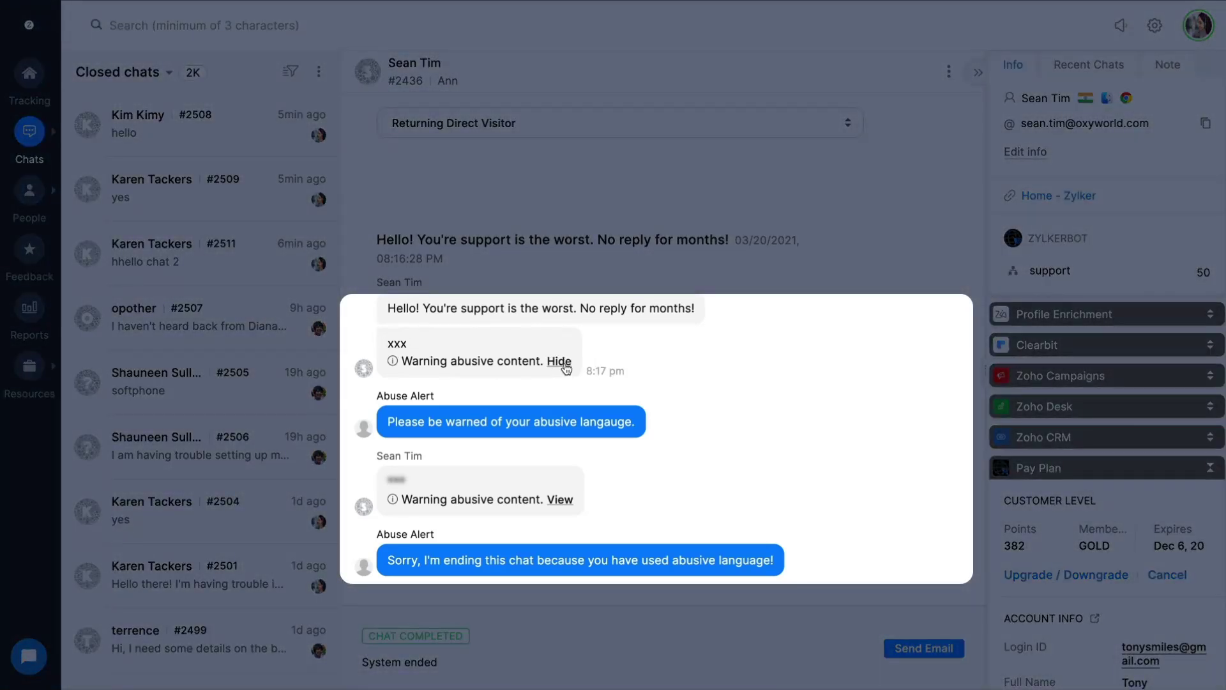
click(559, 362)
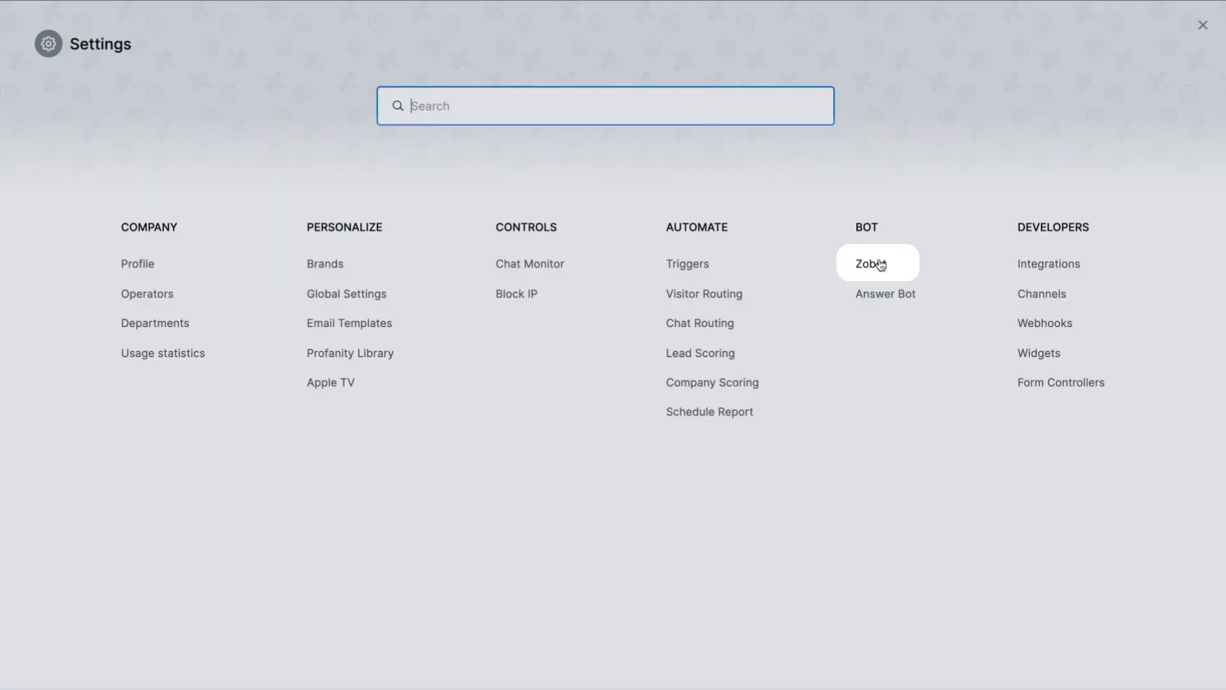
- Open the salesIQ bot's flow builder from the Zobot list
click(880, 265)
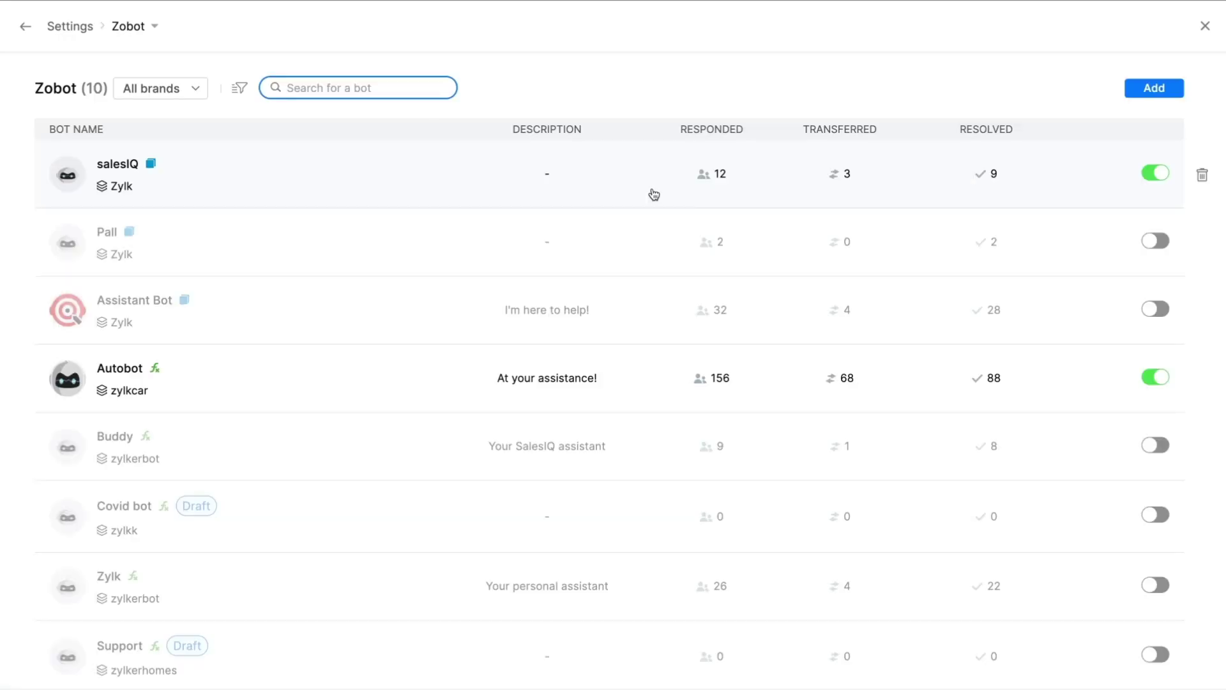
click(654, 194)
click(868, 446)
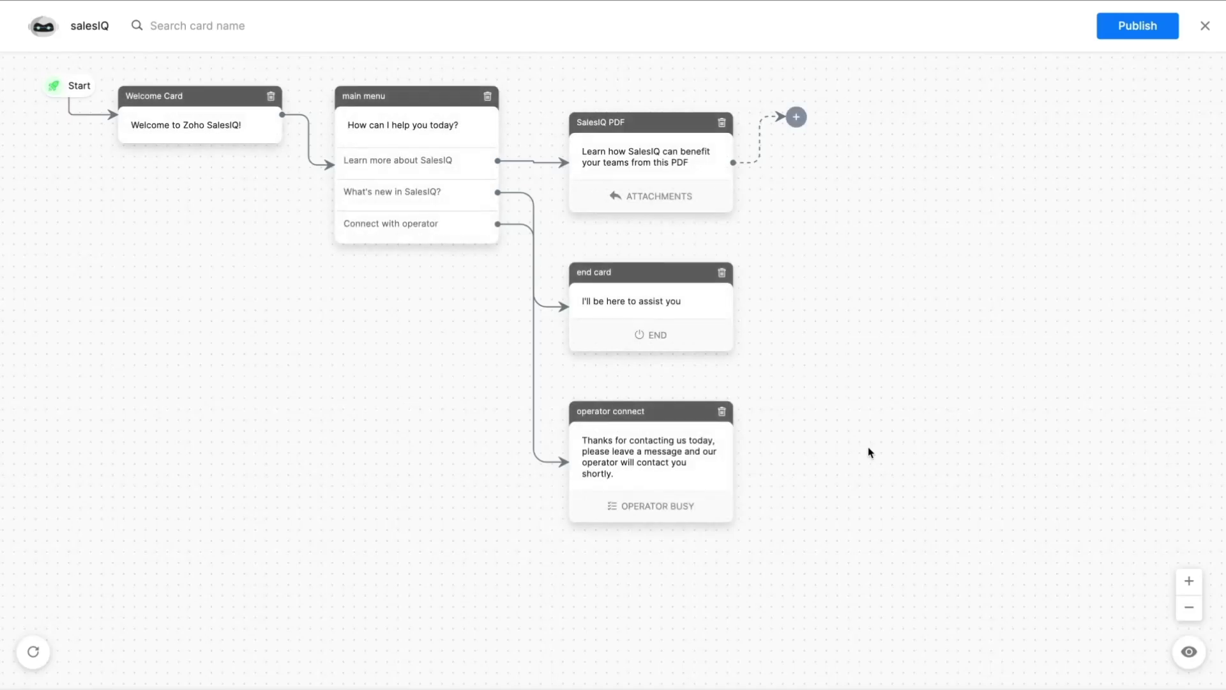
- Add and save an End Chat card 'Have a nice day' after SalesIQ PDF, then preview the Learn more about SalesIQ path
click(795, 117)
scroll(1133, 369, down, 5)
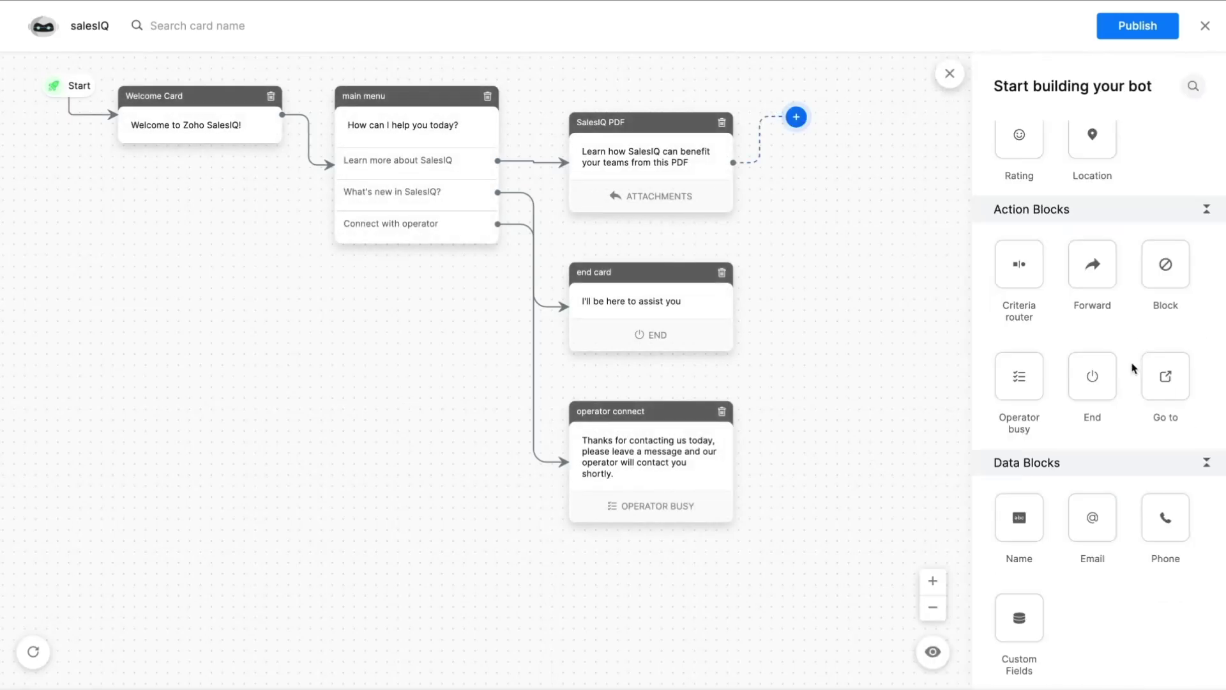
click(1091, 376)
click(1017, 399)
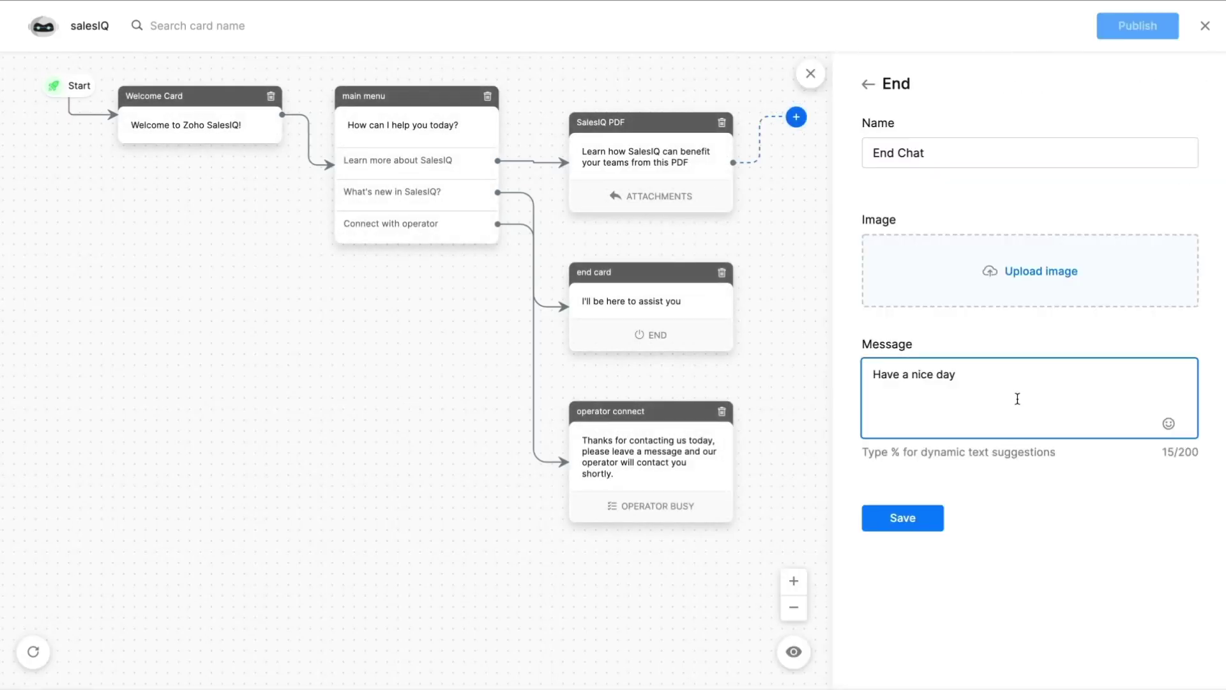
click(902, 517)
click(797, 657)
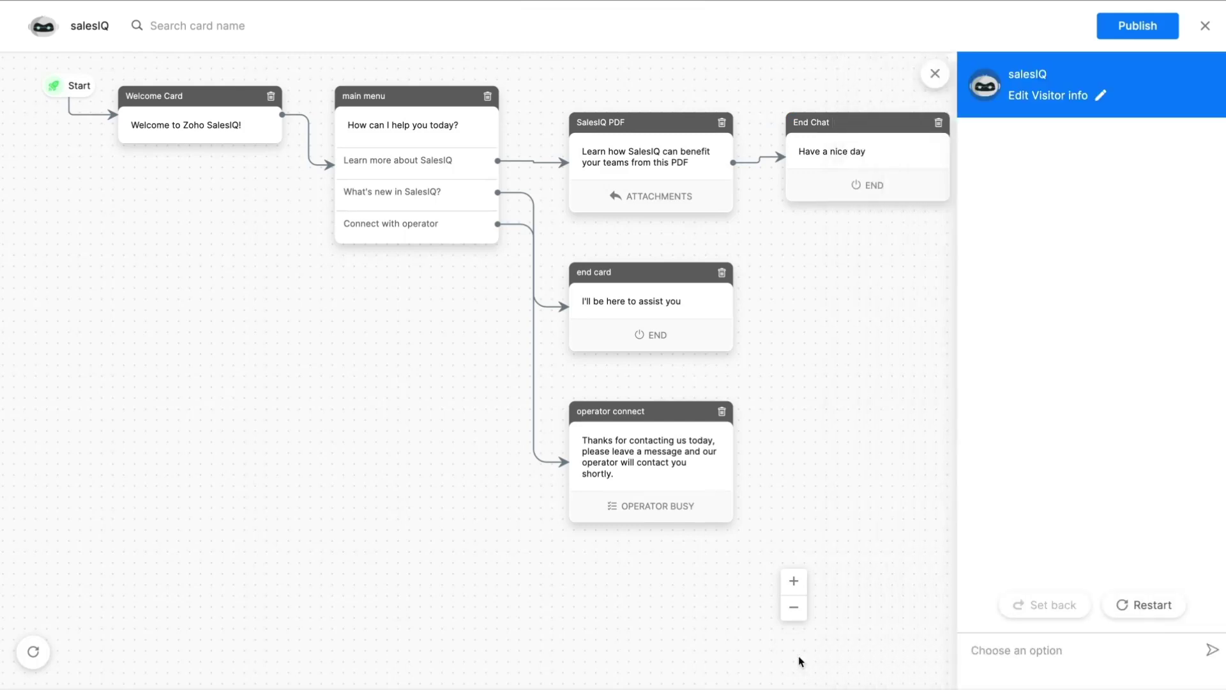
click(1143, 510)
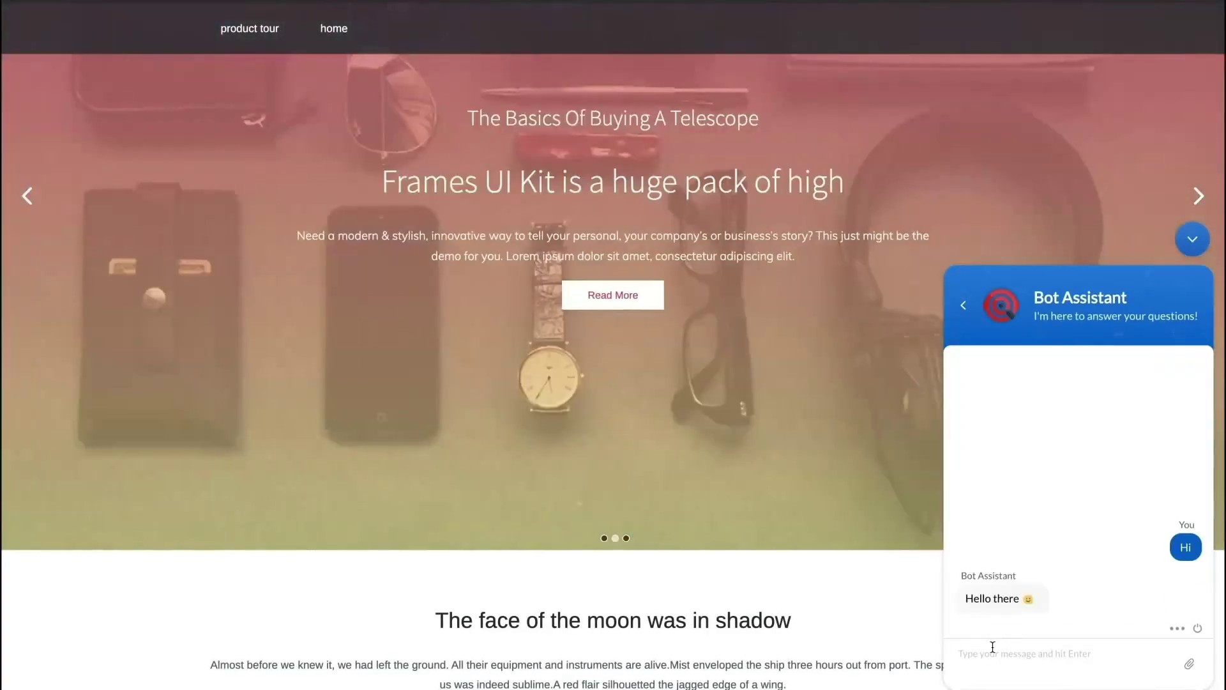
- Greet the bot with 'Good Morning' and ask about the service's terms and conditions
text(Good Morning)
key(Return)
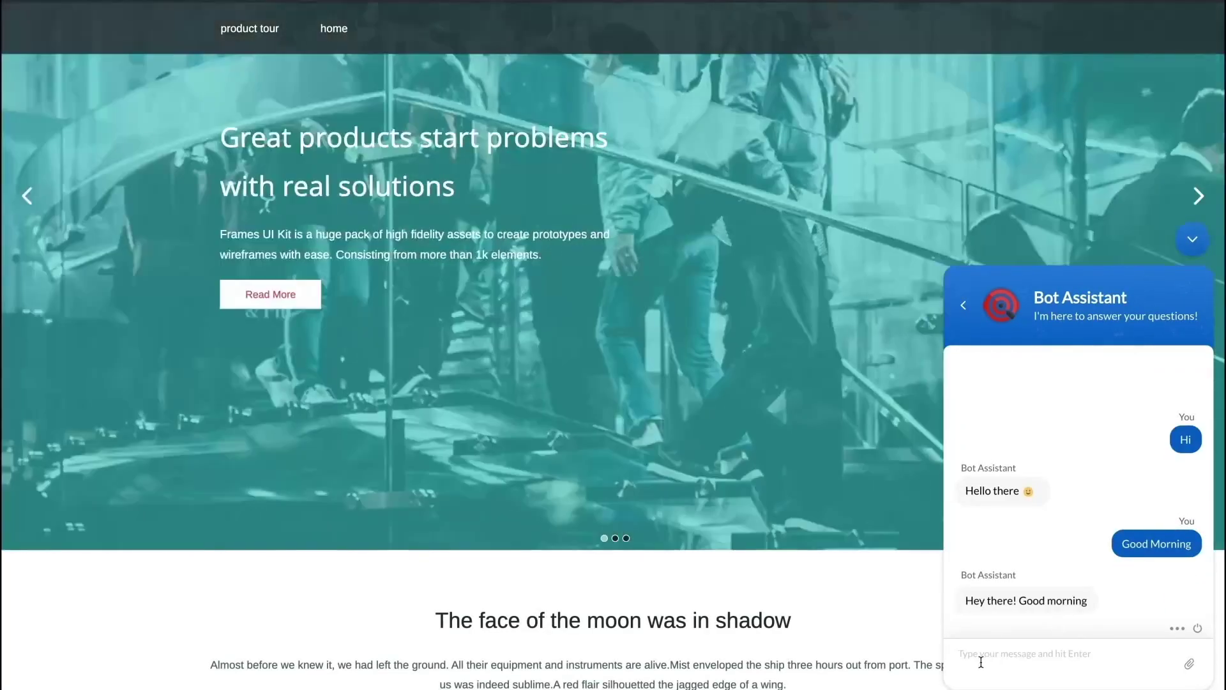
text(I would likke to know about the terms)
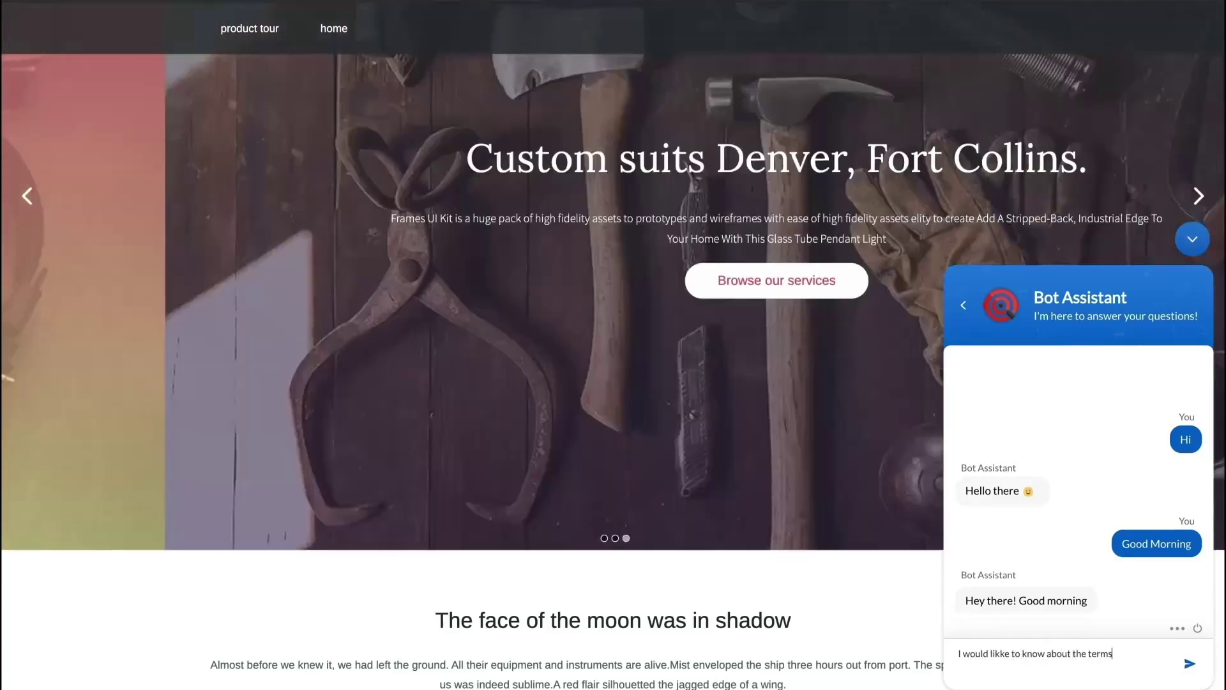
text( and conditions of your service)
key(Return)
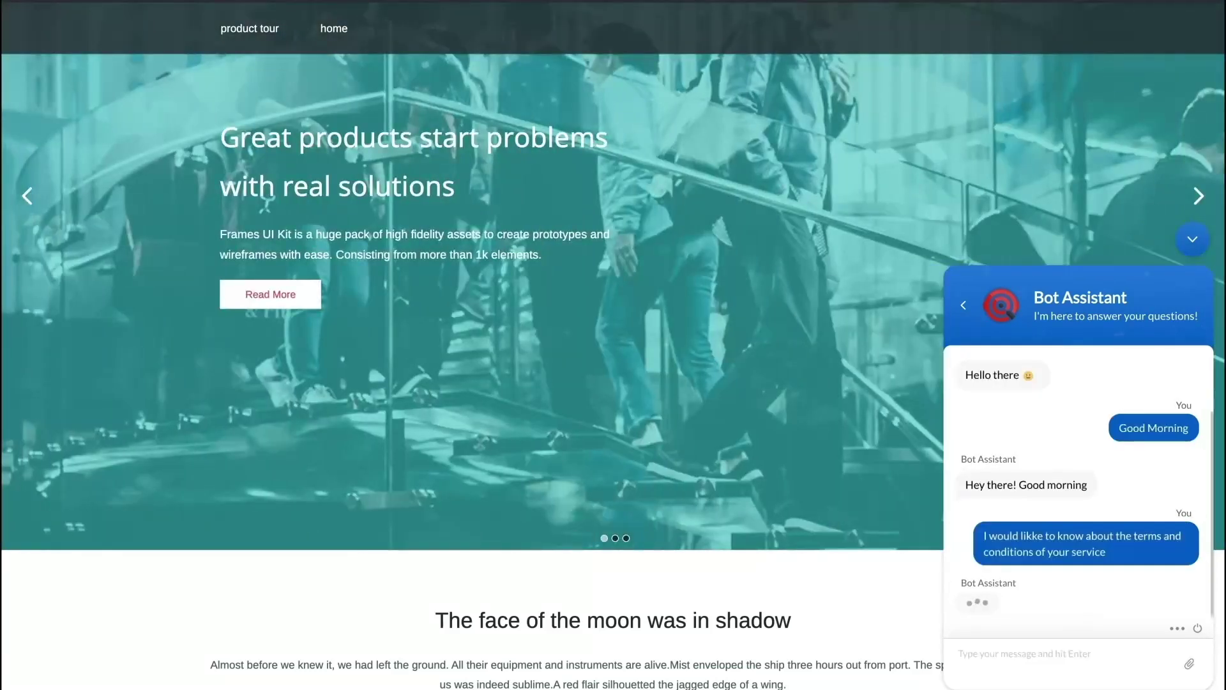
- Read the suggested Terms and Conditions article, rate it, and close it
click(1008, 520)
scroll(768, 471, down, 1)
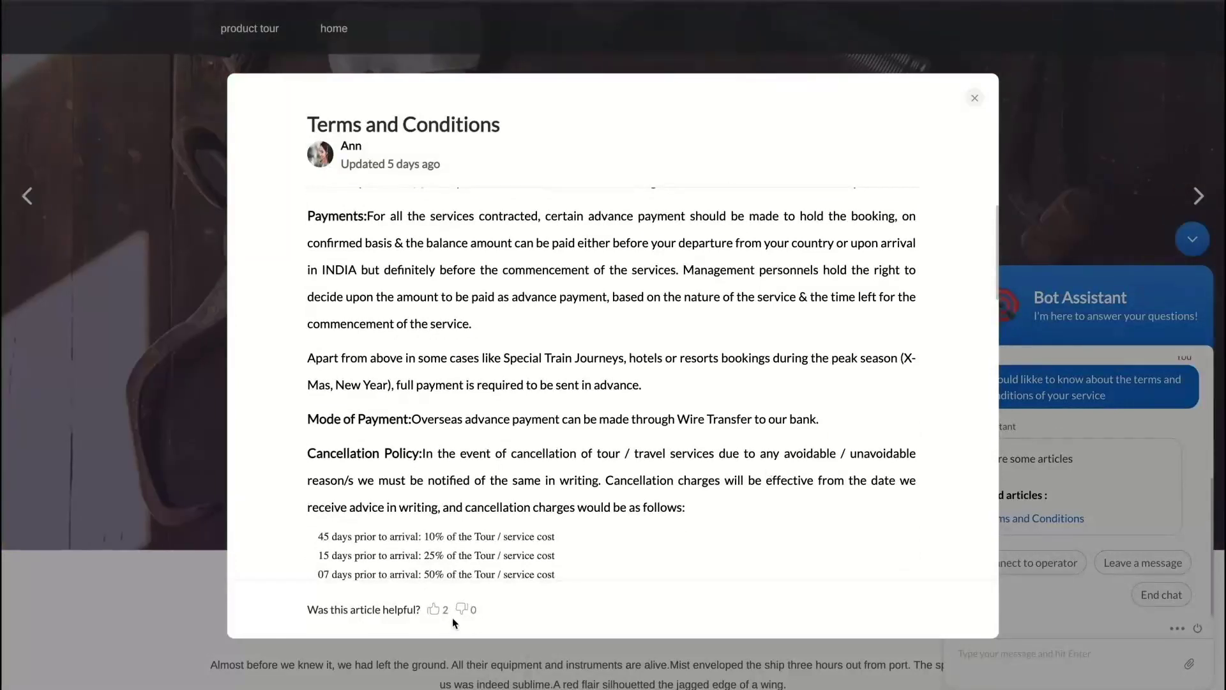
click(434, 608)
click(975, 98)
- Ask 'Also, what are wallets?' and begin a follow-up question about making payments
text(Also, what are wallets?)
key(Return)
text(Thanks! By the way, how can I make pay)
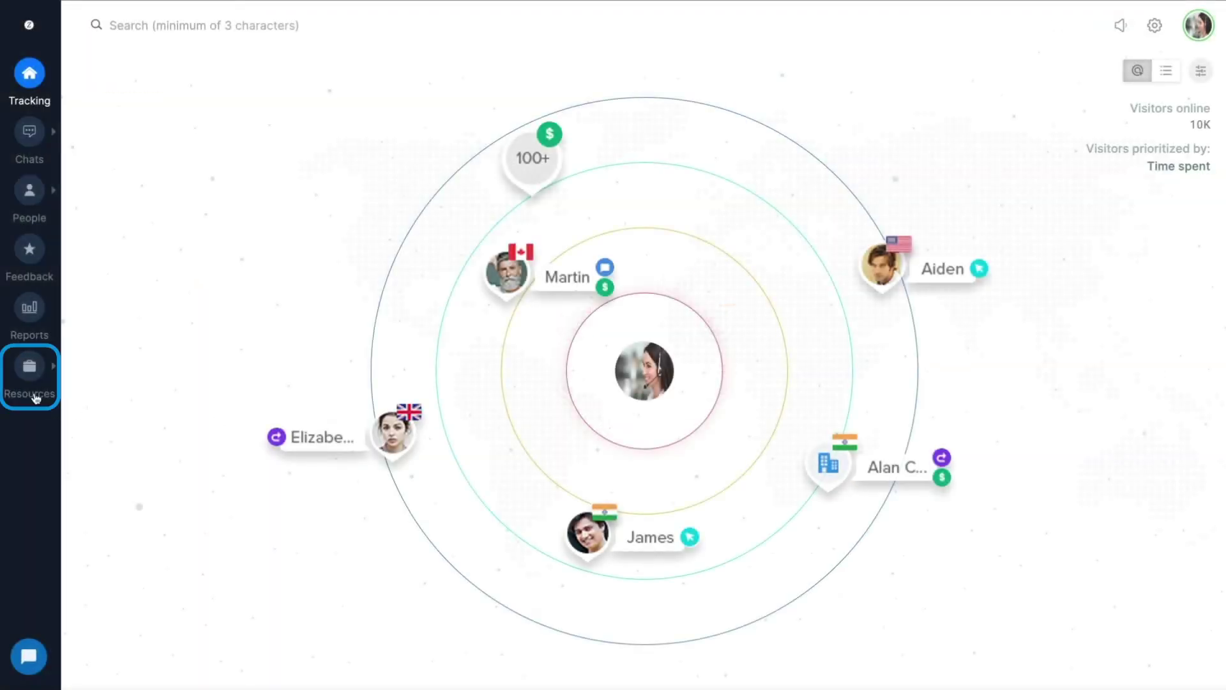
- Browse the Articles resources and view the 'How to add SalesIQ code?' article
click(32, 381)
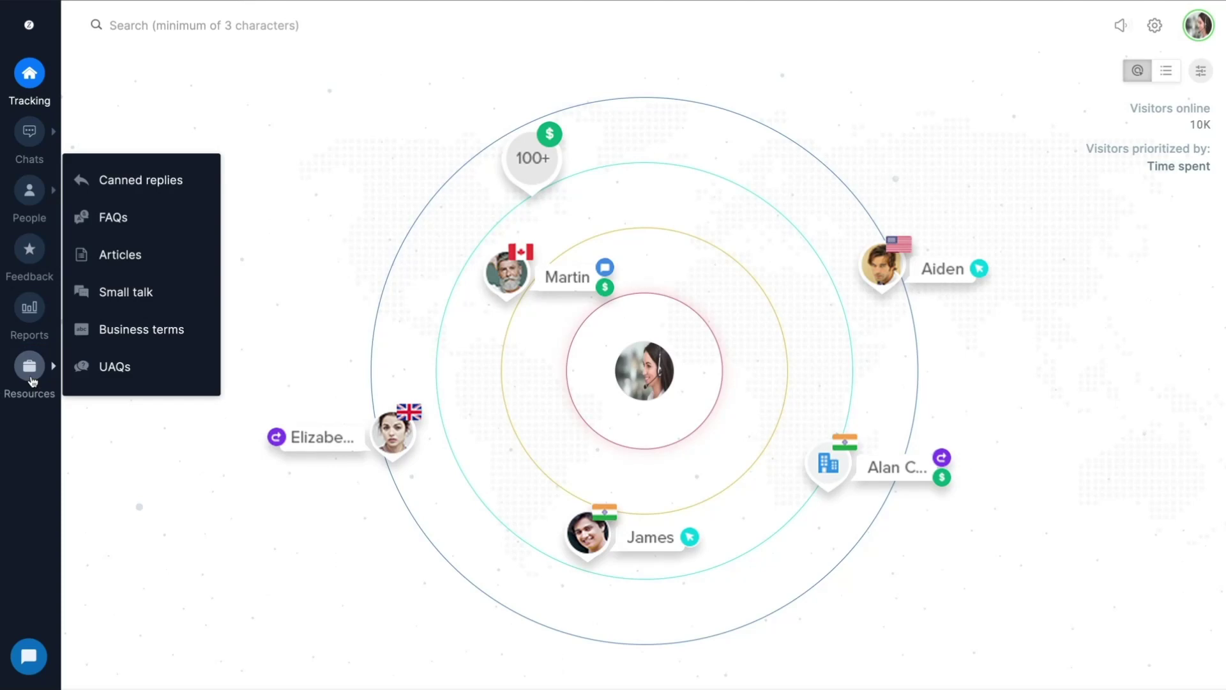
click(156, 253)
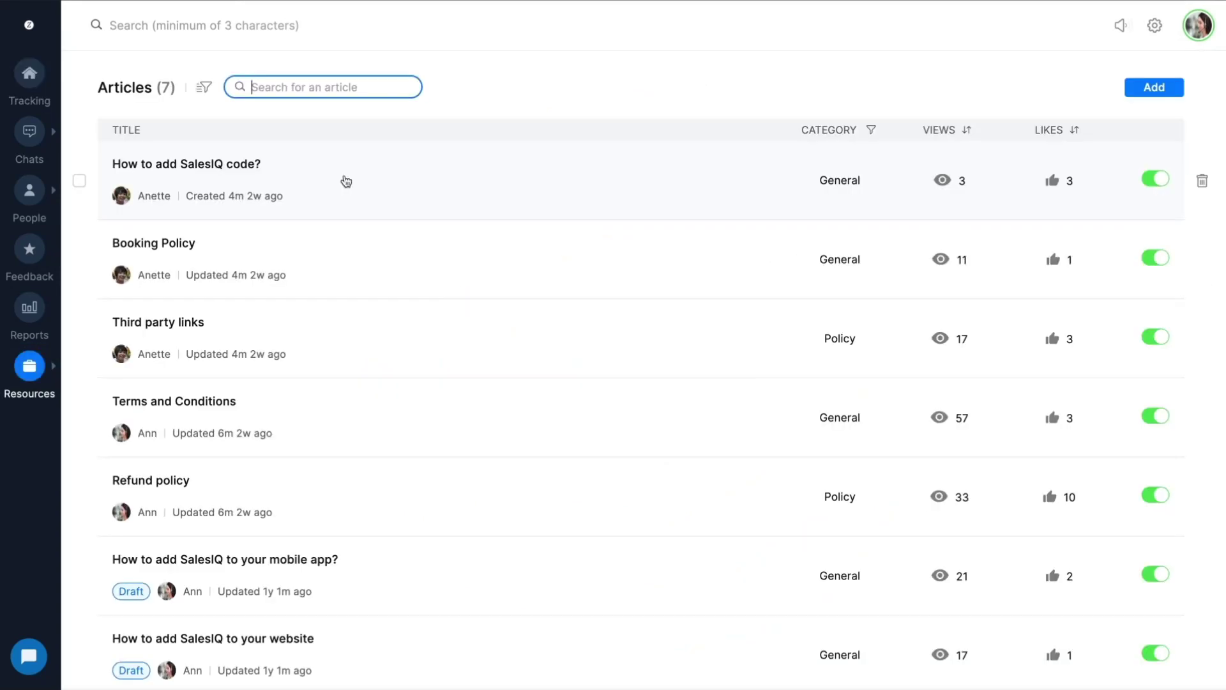
click(345, 181)
key(Escape)
click(14, 382)
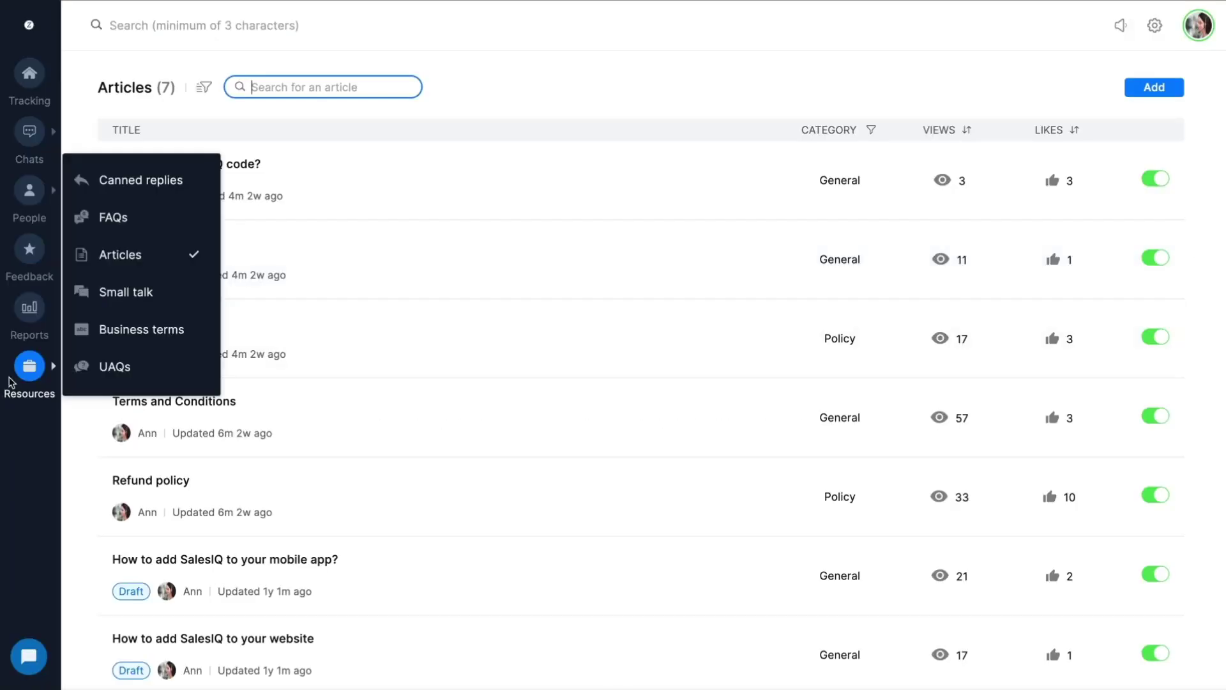
- View the 'What are wallets?' entry in the FAQs
click(180, 217)
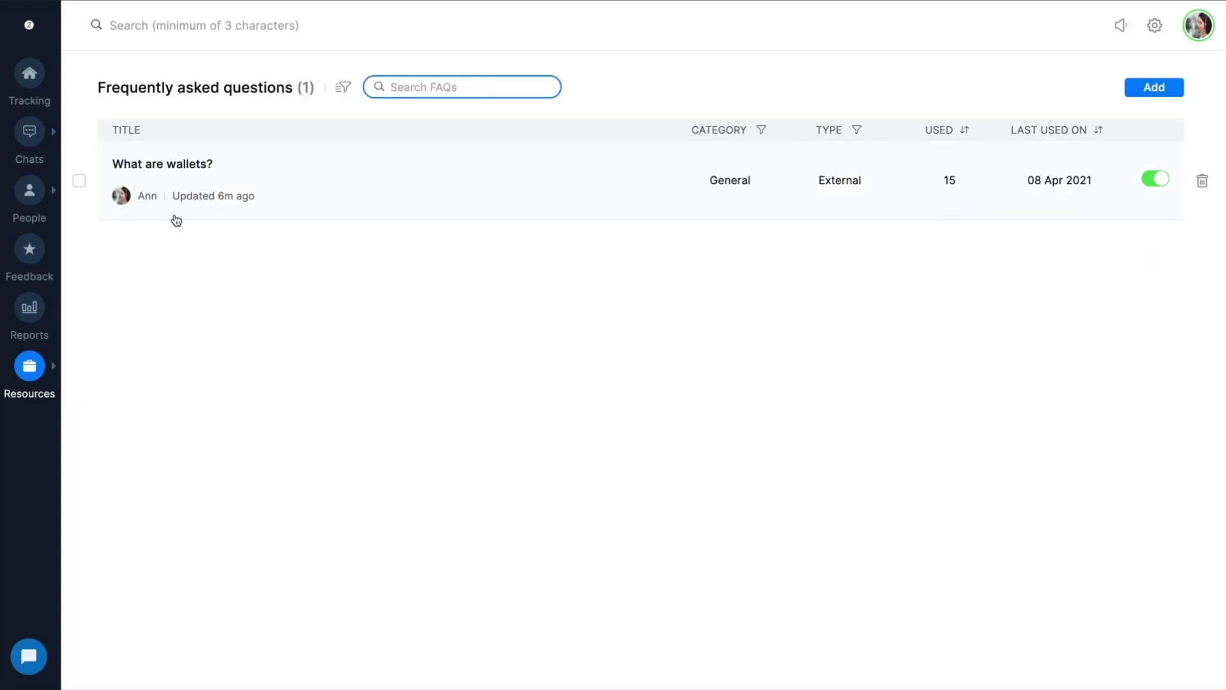
click(175, 218)
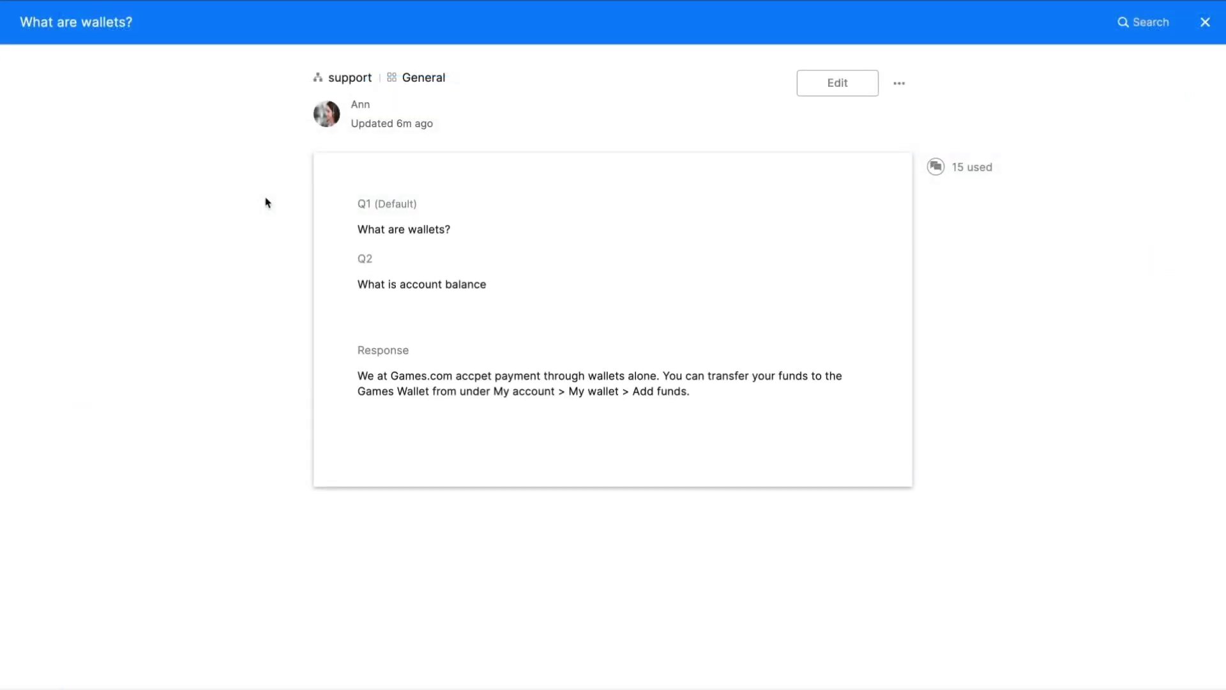
key(Escape)
- Look through the default small talk package and business terms, then show actions for the unanswered payment question
mouse_move(32, 365)
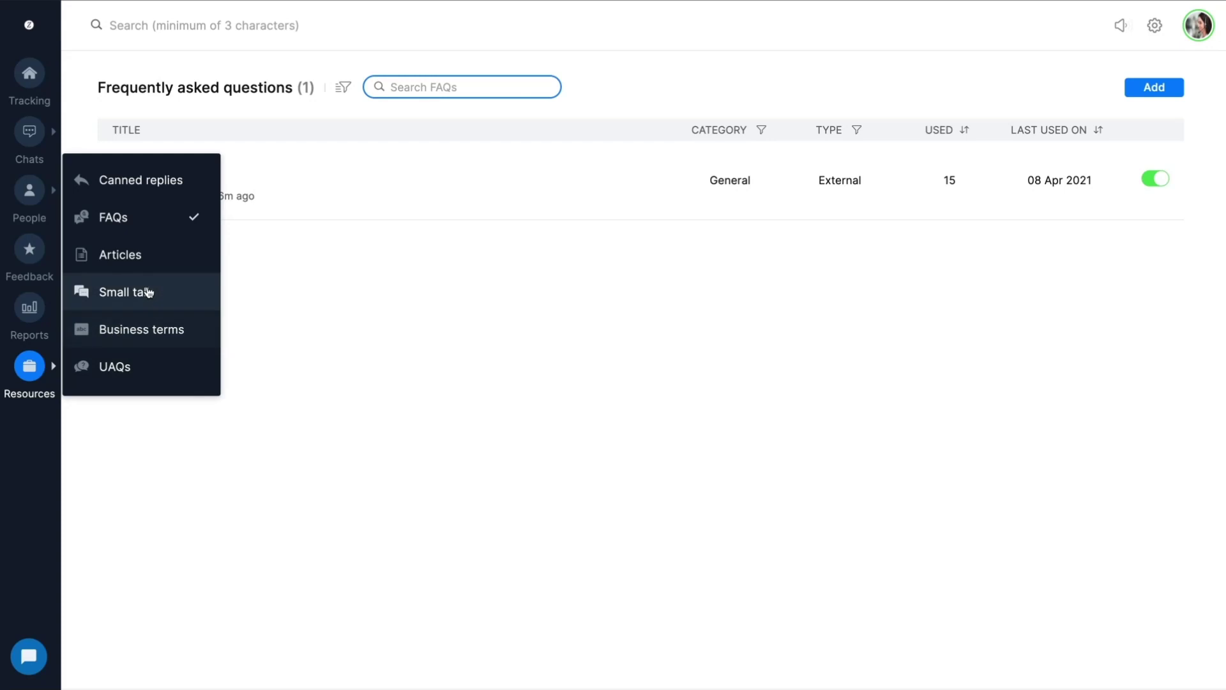
click(149, 291)
click(336, 232)
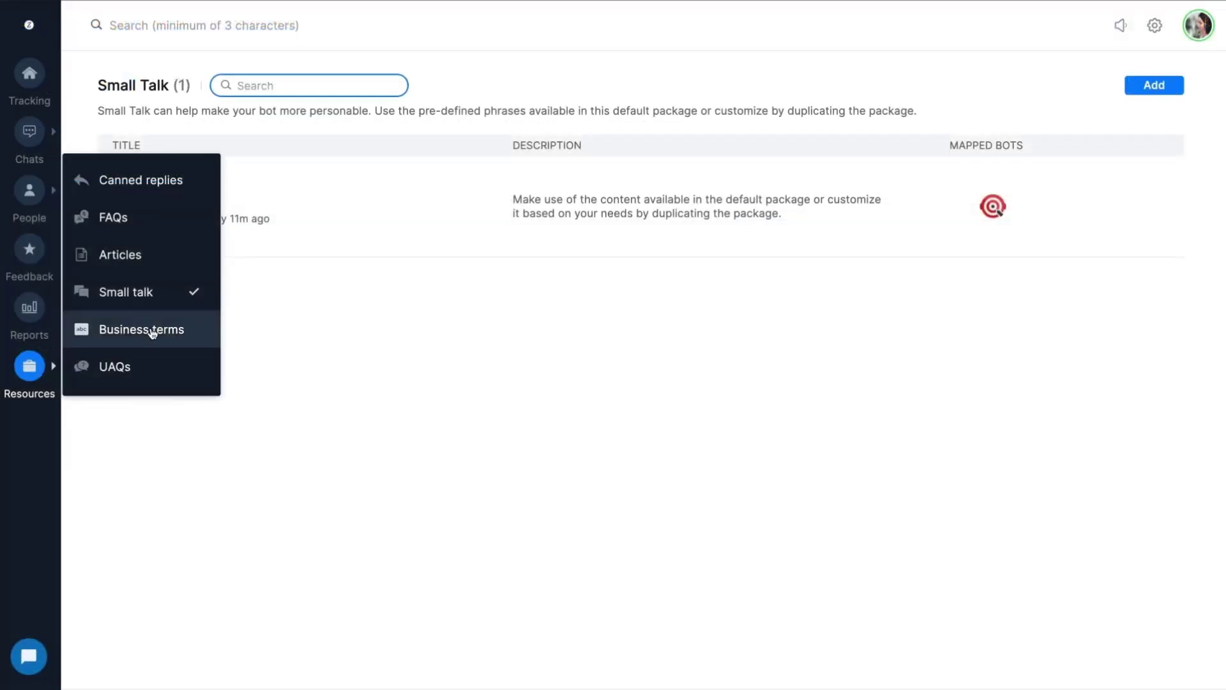
click(152, 330)
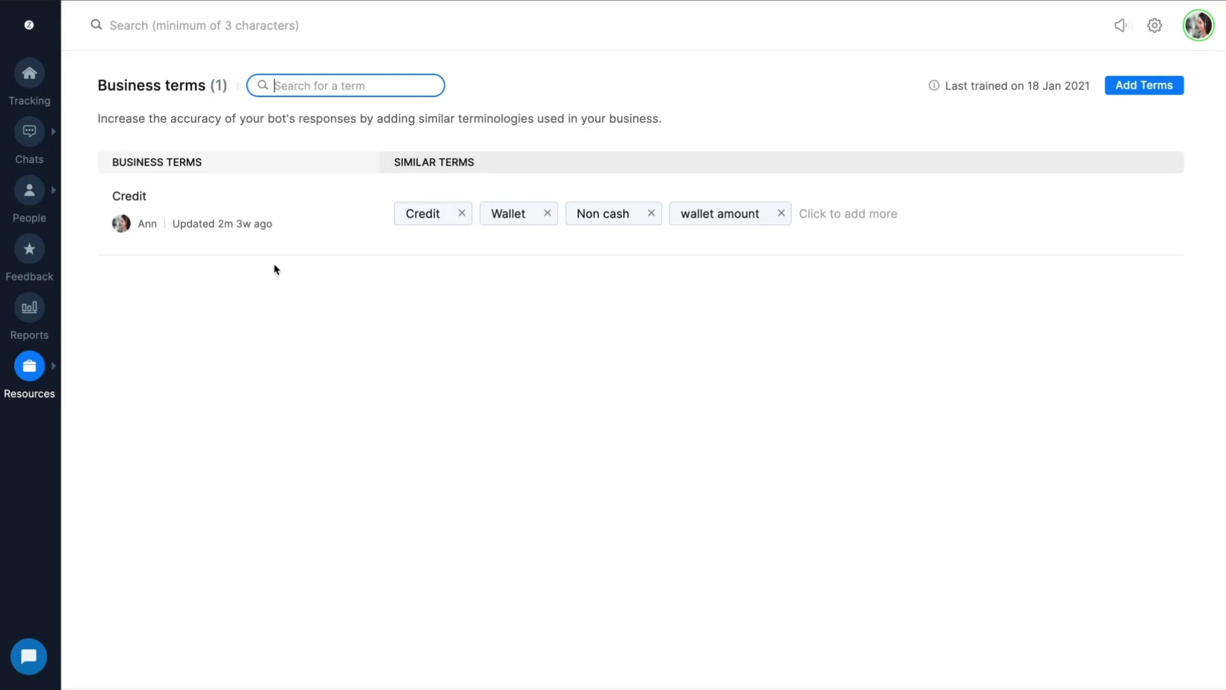
click(90, 364)
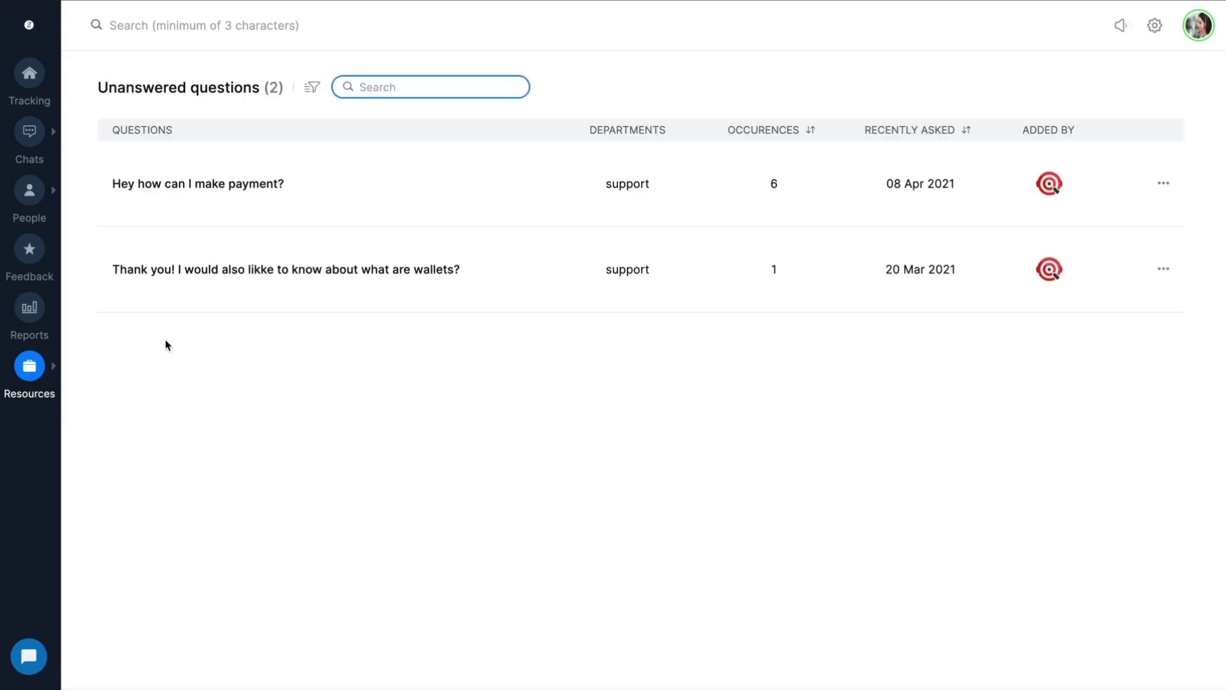
click(1163, 184)
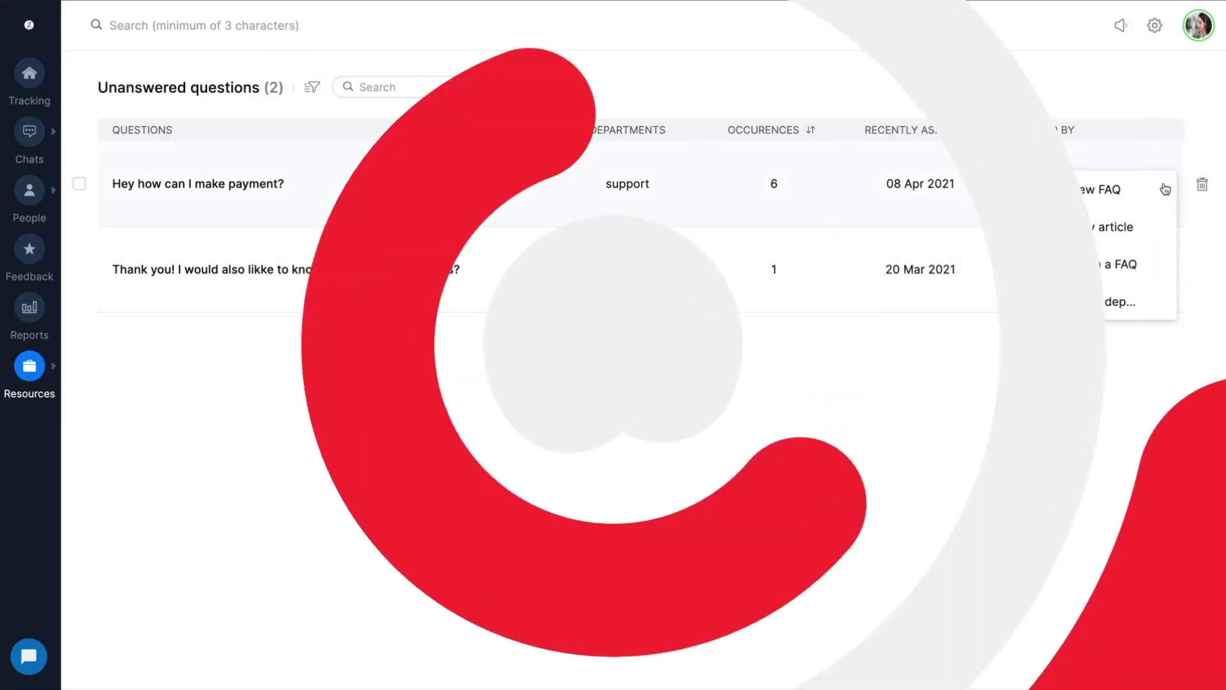